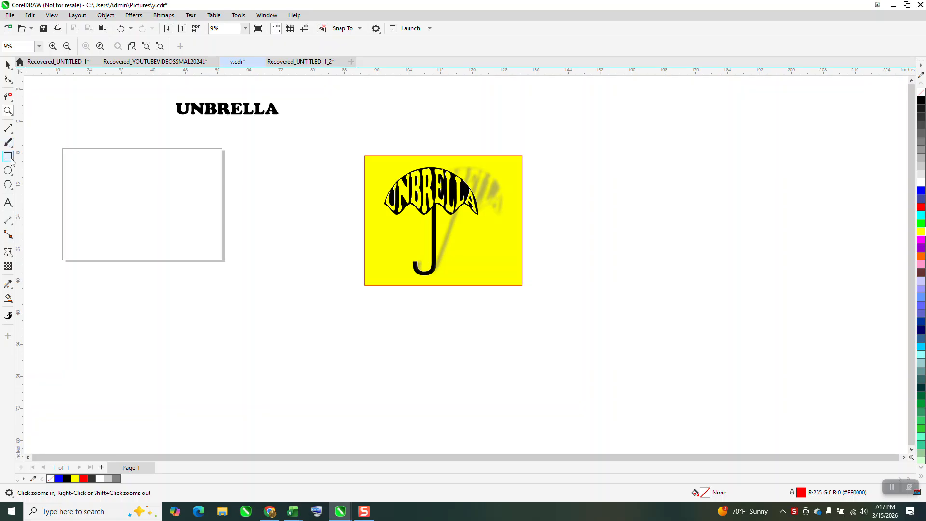
- Draw a circle about 14.5 inches in diameter and centre it on the page
{"action": "left_click_drag", "start_coordinate": [42, 140], "coordinate": [330, 282]}
{"action": "left_click", "coordinate": [8, 170]}
{"action": "left_click_drag", "start_coordinate": [478, 163], "coordinate": [323, 249]}
{"action": "key", "text": "p"}
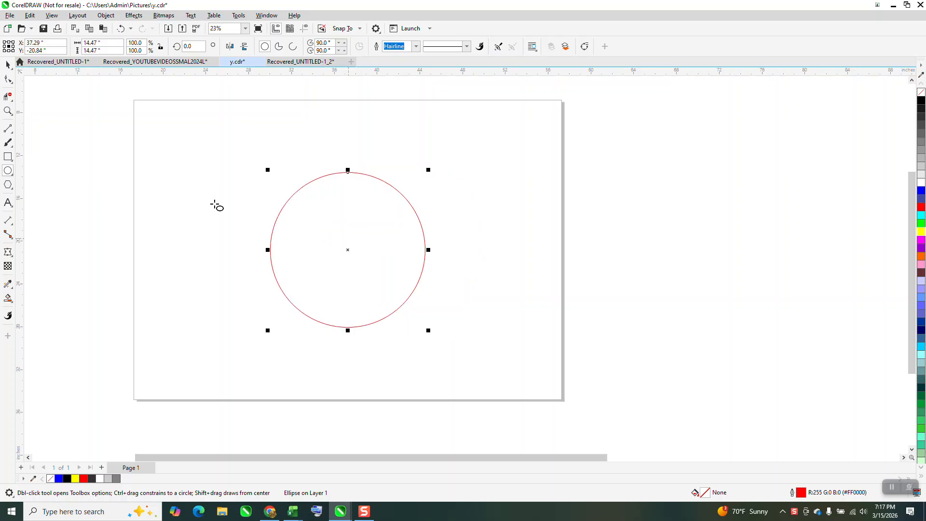
- Draw a horizontal line about 24 inches long and centre it on the page through the circle
{"action": "left_click", "coordinate": [7, 129]}
{"action": "mouse_move", "coordinate": [228, 130]}
{"action": "left_mouse_down"}
{"action": "mouse_move", "coordinate": [435, 130]}
{"action": "mouse_move", "coordinate": [487, 151]}
{"action": "left_mouse_up"}
{"action": "key", "text": "p"}
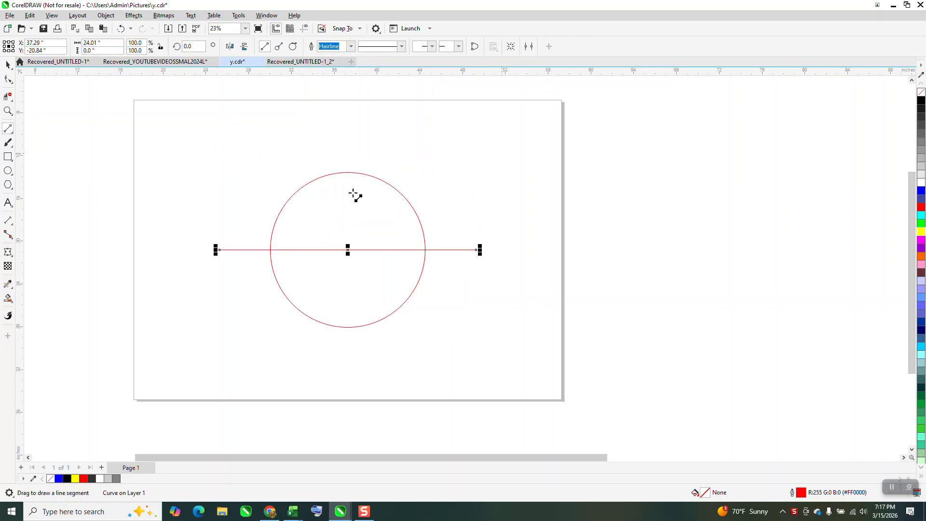
- Delete the circle's lower half and both line ends outside the circle with Virtual Segment Delete, leaving a closed semicircle
{"action": "left_click", "coordinate": [8, 97]}
{"action": "left_click_drag", "start_coordinate": [261, 268], "coordinate": [444, 305]}
{"action": "left_click", "coordinate": [241, 249]}
{"action": "left_click", "coordinate": [429, 250]}
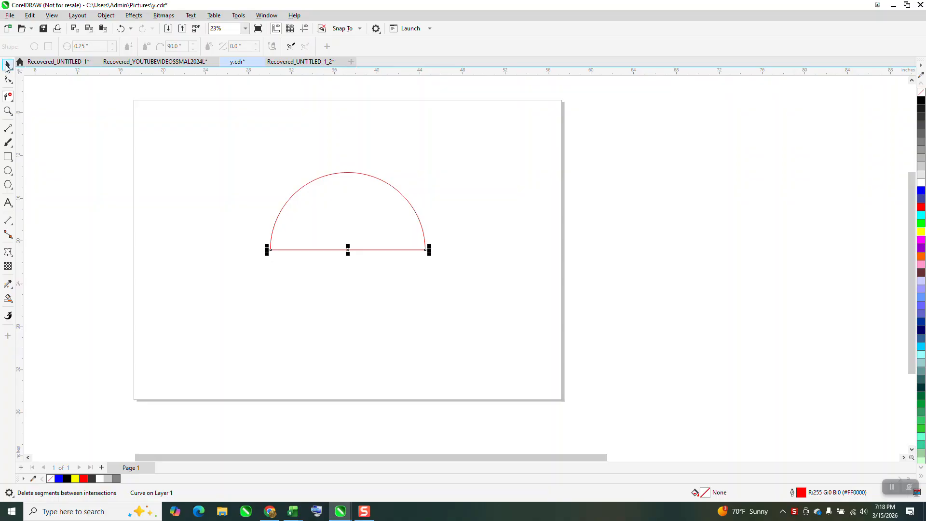
{"action": "left_click", "coordinate": [8, 64]}
- Apply a zipper distortion to the semicircle's base line with frequency 3 and amplitude 35
{"action": "scroll", "coordinate": [269, 214], "scroll_direction": "down", "scroll_amount": 2}
{"action": "scroll", "coordinate": [268, 213], "scroll_direction": "down", "scroll_amount": 1}
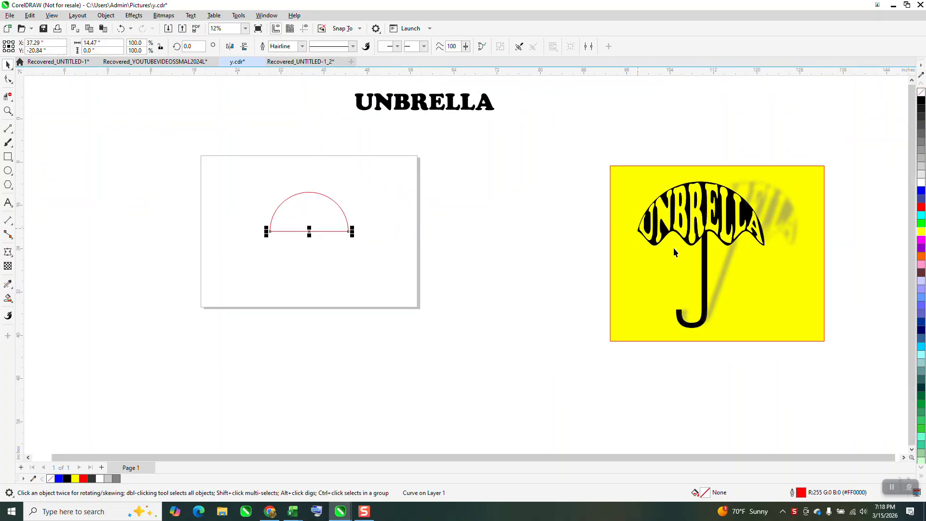
{"action": "left_click", "coordinate": [8, 110]}
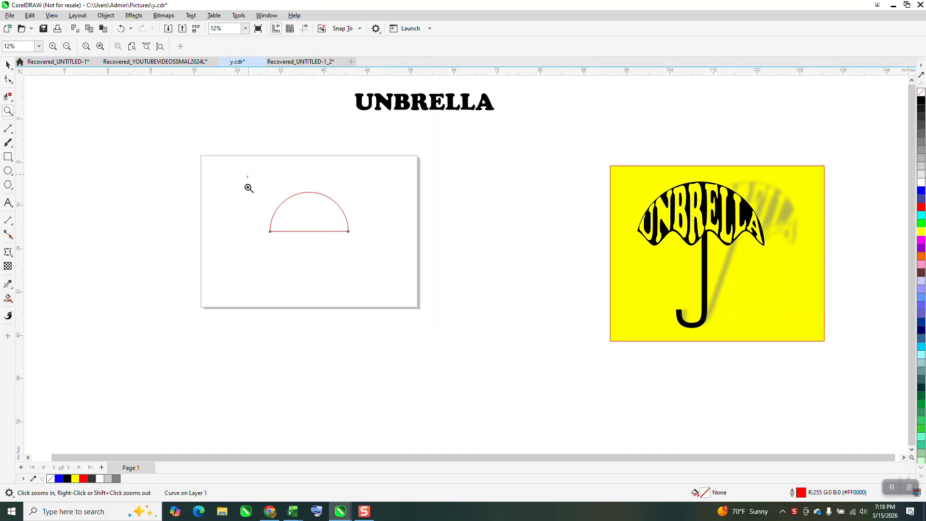
{"action": "left_click_drag", "start_coordinate": [249, 177], "coordinate": [427, 278]}
{"action": "key", "text": "space"}
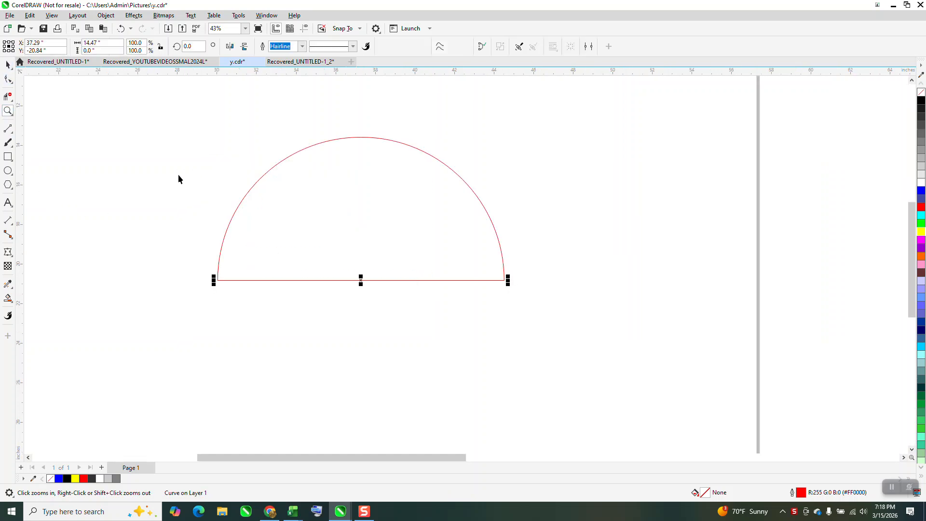
{"action": "left_click", "coordinate": [15, 259]}
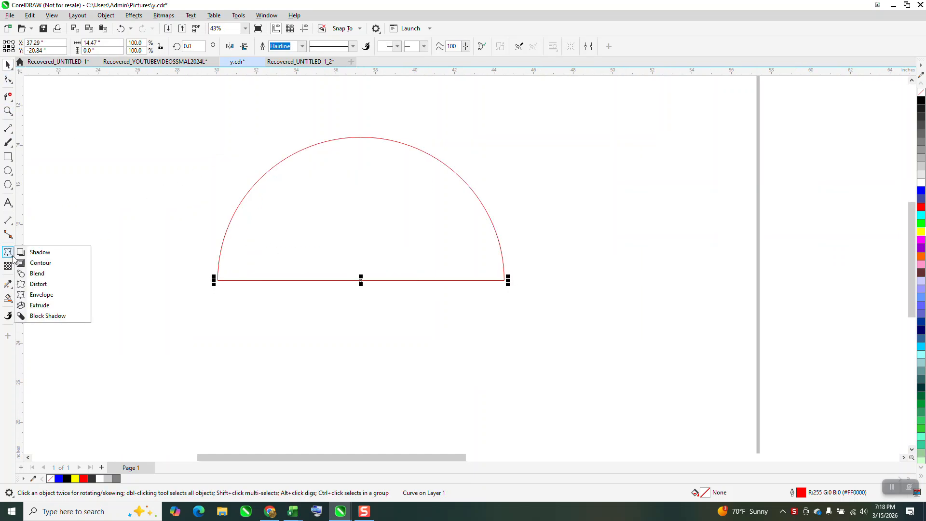
{"action": "left_click", "coordinate": [40, 284]}
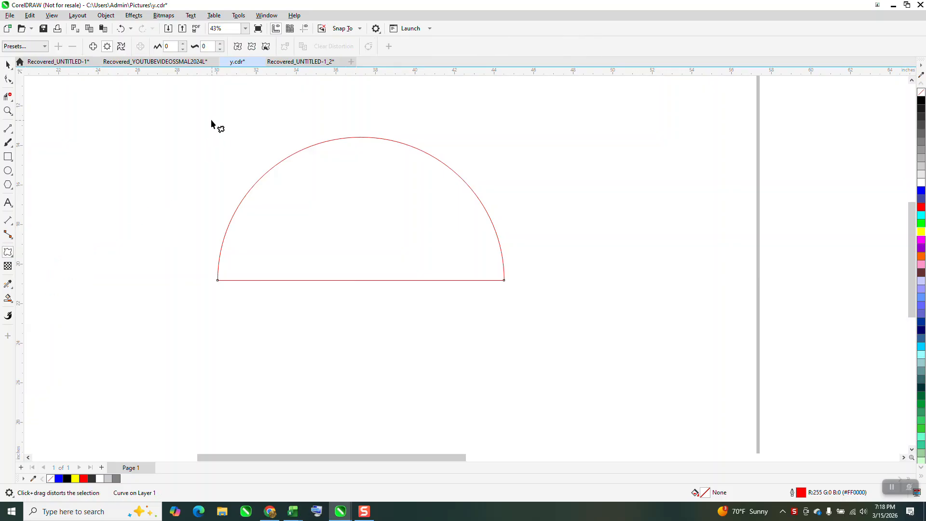
{"action": "left_click", "coordinate": [220, 45]}
{"action": "left_click", "coordinate": [220, 44]}
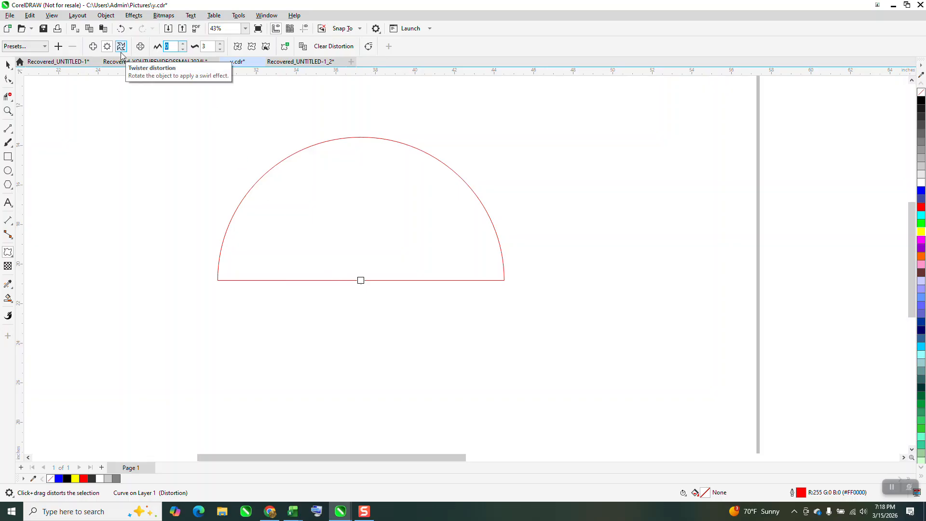
{"action": "type", "text": "35"}
{"action": "key", "text": "Return"}
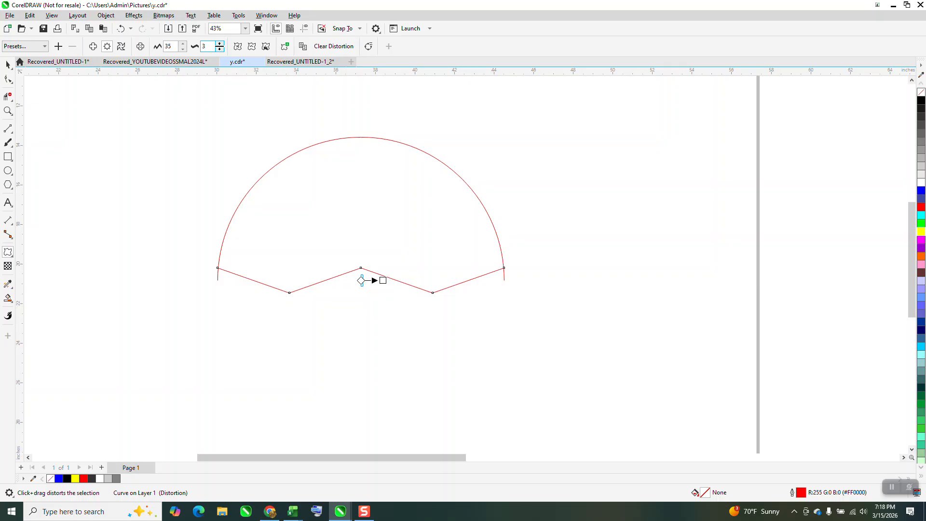
- Set the zipper distortion's frequency to 5 and smooth it into a wavy edge
{"action": "left_click", "coordinate": [221, 44]}
{"action": "left_click", "coordinate": [222, 44]}
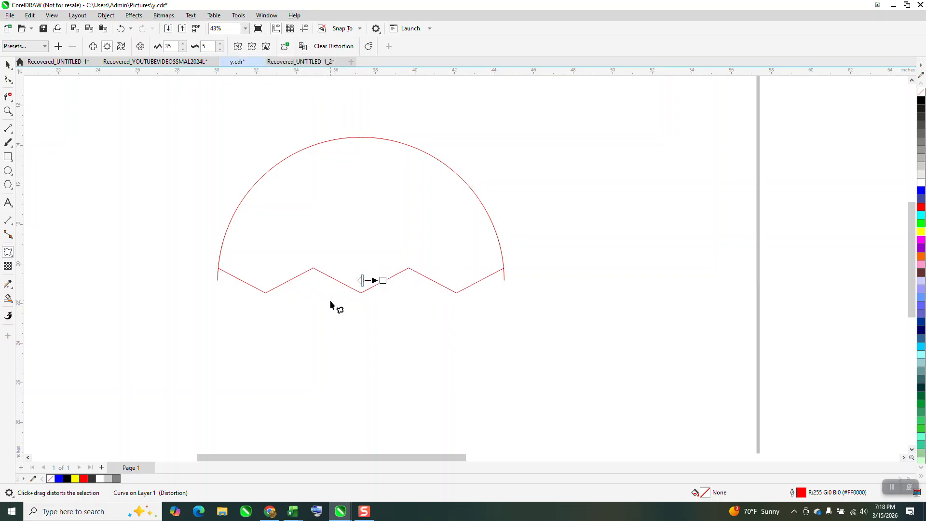
{"action": "left_click", "coordinate": [252, 46]}
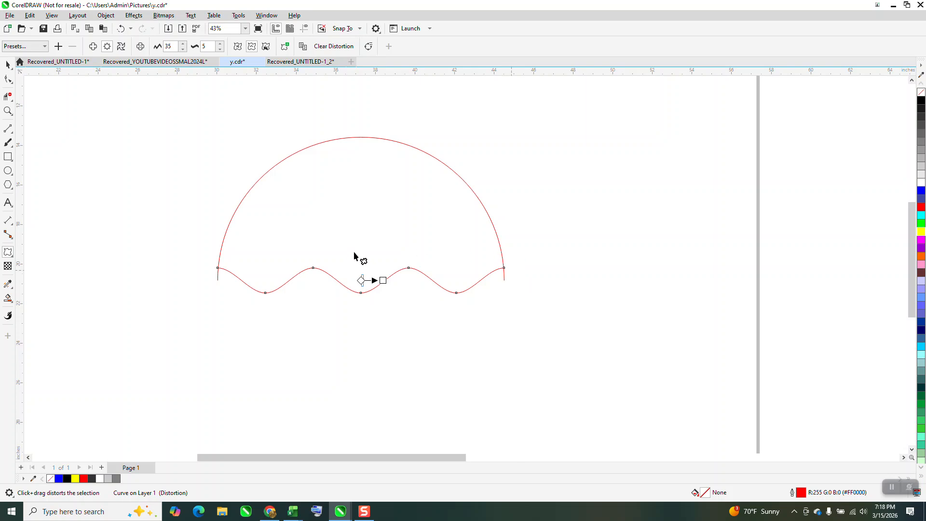
- Smart-fill the umbrella canopy area with blue and no outline, and nudge the filled shape to the right of the red outlines
{"action": "left_click", "coordinate": [8, 298]}
{"action": "left_click", "coordinate": [110, 46]}
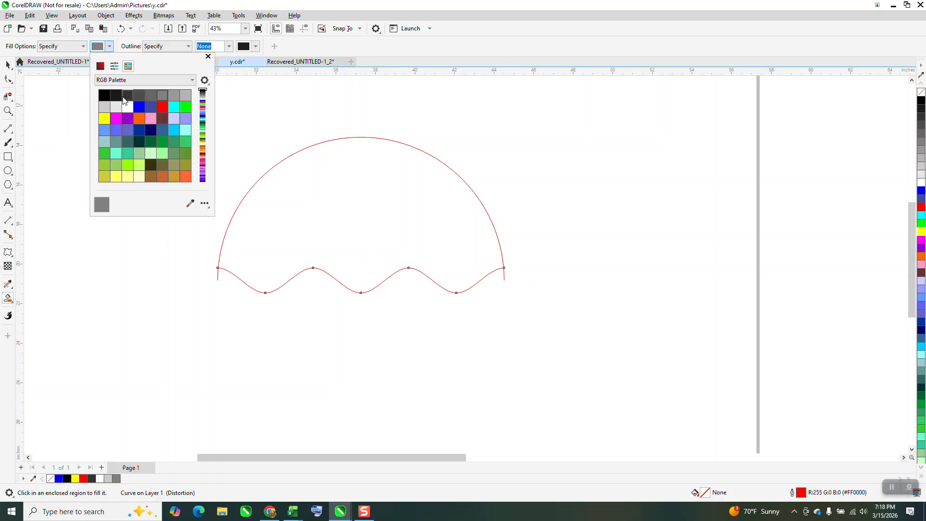
{"action": "left_click", "coordinate": [138, 107]}
{"action": "left_click", "coordinate": [360, 206]}
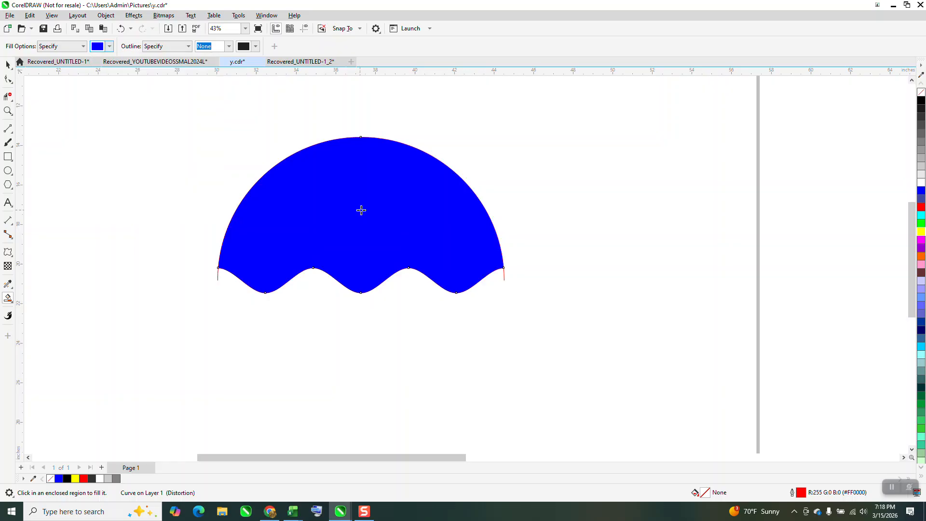
{"action": "key", "text": "Right"}
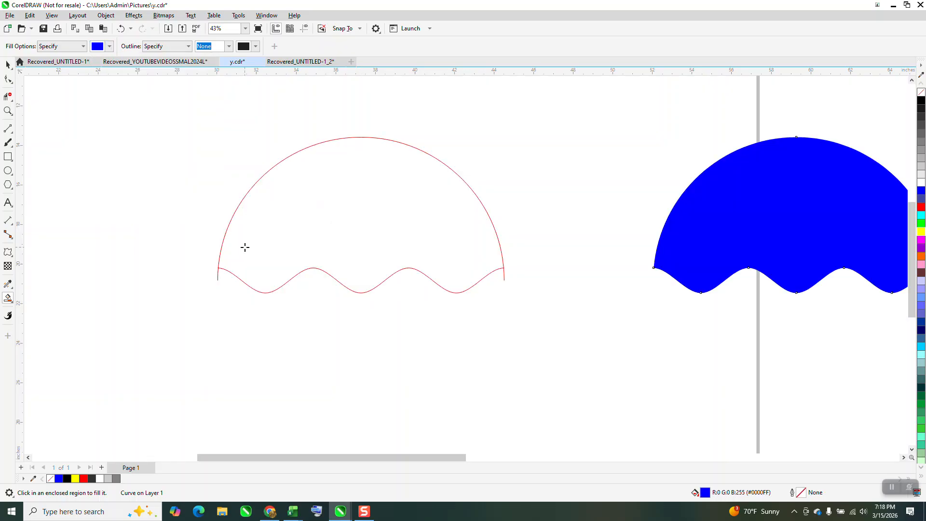
- Delete the original red arc and wavy line of the canopy
{"action": "scroll", "coordinate": [267, 254], "scroll_direction": "down", "scroll_amount": 2}
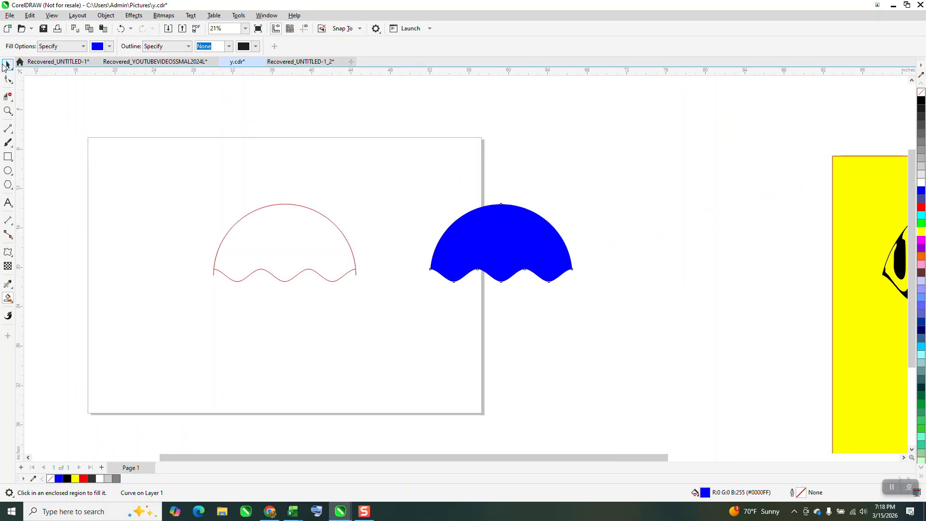
{"action": "left_click", "coordinate": [6, 66]}
{"action": "left_click_drag", "start_coordinate": [176, 169], "coordinate": [375, 285]}
{"action": "key", "text": "Delete"}
- Centre the blue canopy horizontally on the page and duplicate it to the right with no fill and a black hairline outline
{"action": "left_click", "coordinate": [501, 245]}
{"action": "key", "text": "c"}
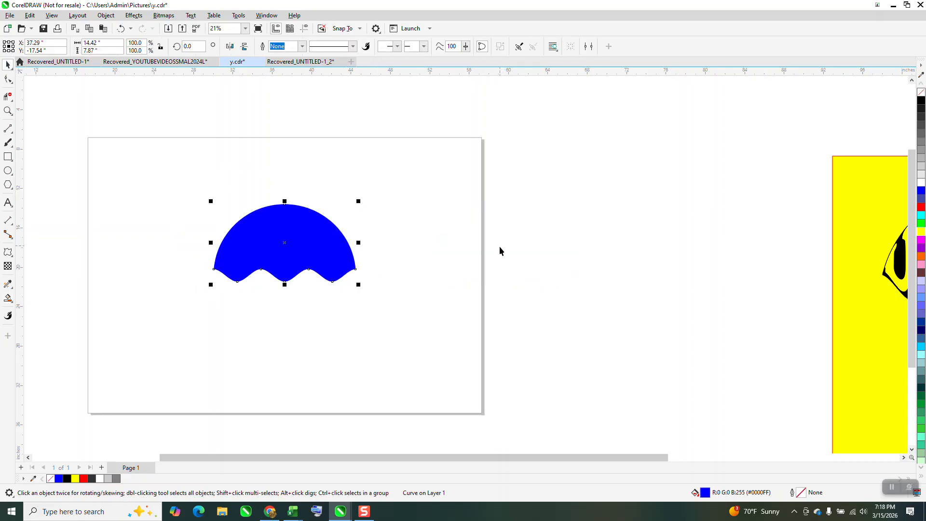
{"action": "key", "text": "ctrl+d"}
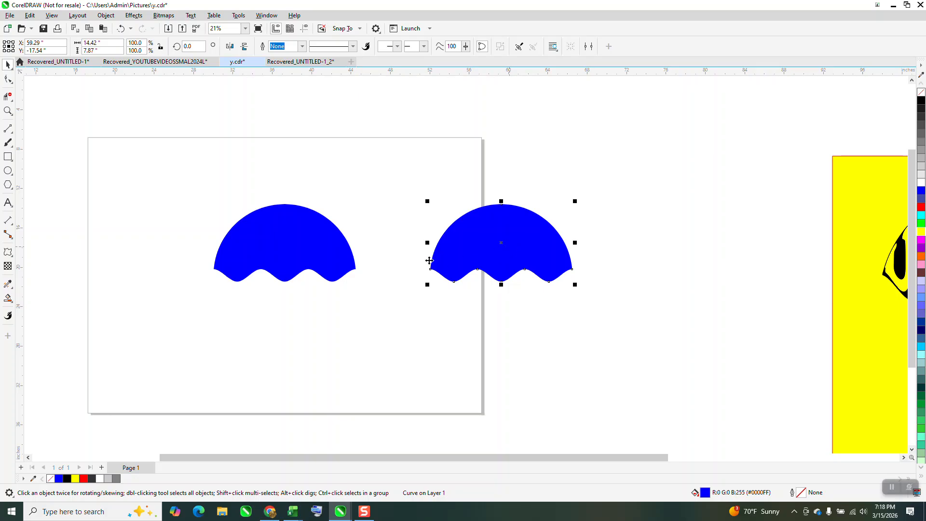
{"action": "left_click", "coordinate": [919, 99]}
- Place the UNBRELLA text above the outlined canopy with a copy to its left, and open the Envelope settings for the right-hand text
{"action": "scroll", "coordinate": [626, 215], "scroll_direction": "down", "scroll_amount": 2}
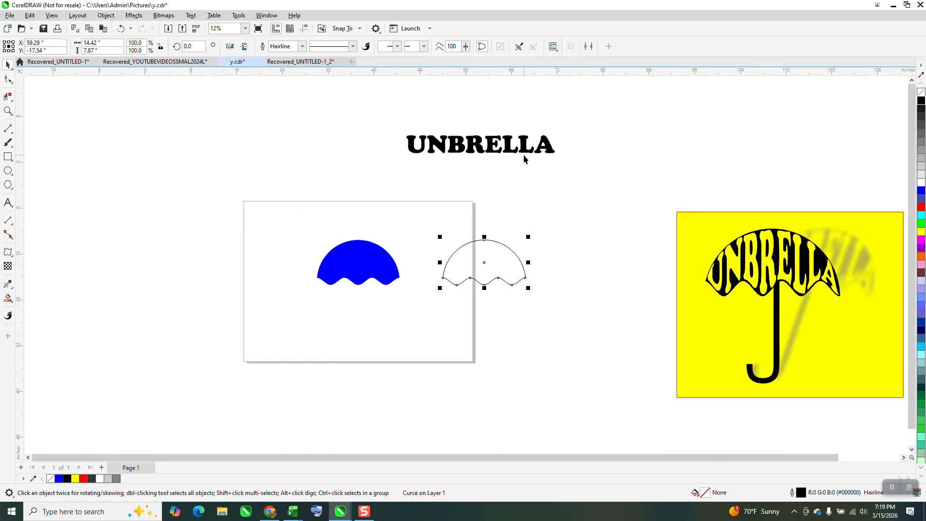
{"action": "left_click_drag", "start_coordinate": [522, 152], "coordinate": [314, 179]}
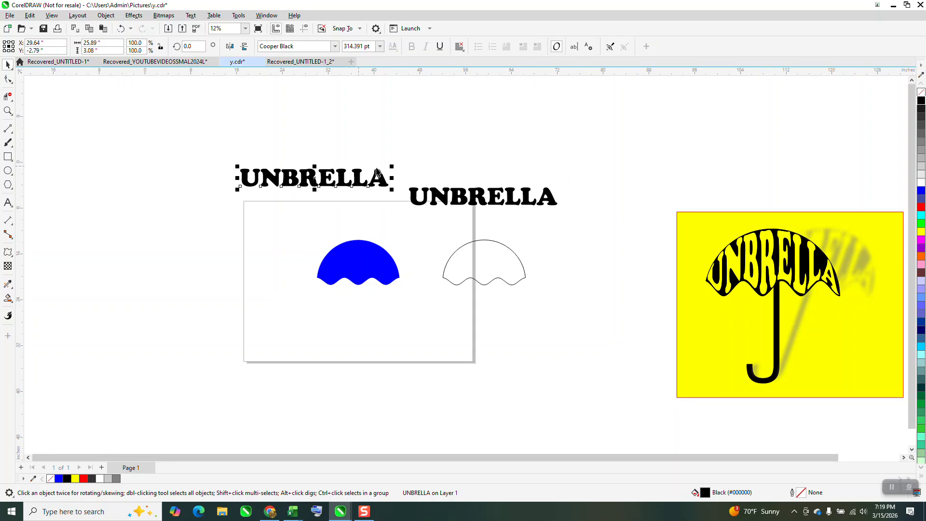
{"action": "left_click", "coordinate": [458, 203]}
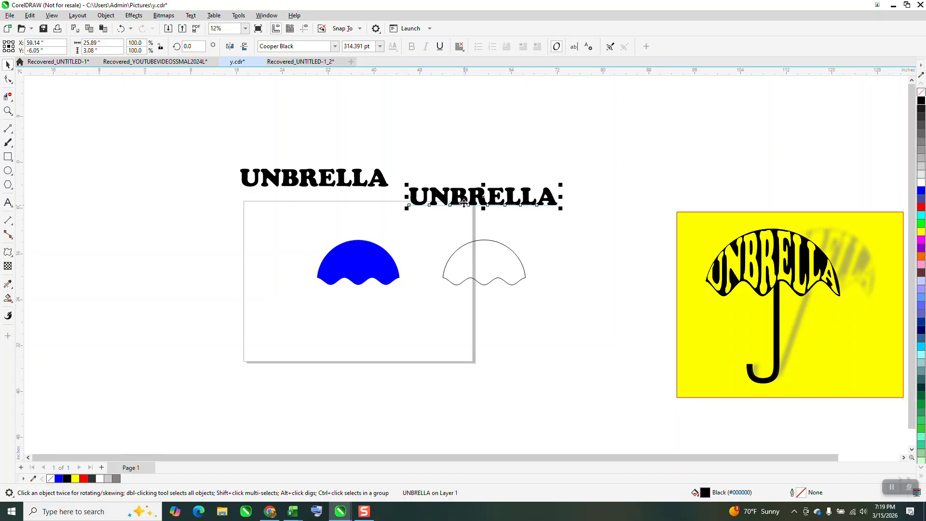
{"action": "left_click", "coordinate": [134, 16]}
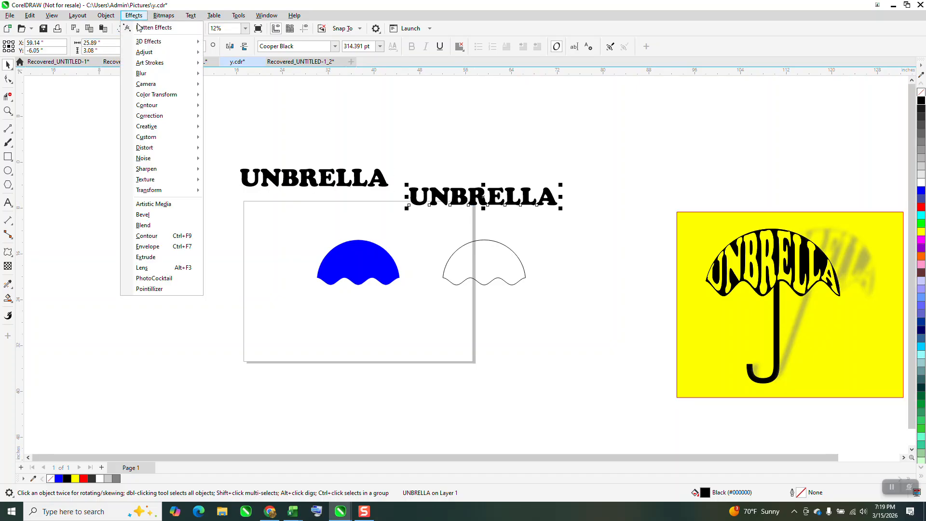
{"action": "left_click", "coordinate": [152, 247]}
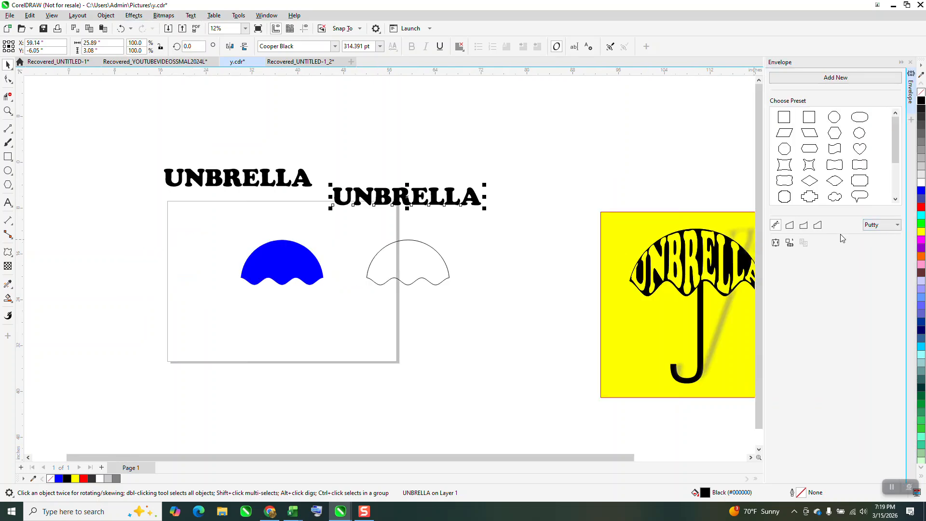
- Try to shape the UNBRELLA text with an envelope taken from the outlined canopy in Putty mapping mode
{"action": "left_click", "coordinate": [789, 243]}
{"action": "left_click", "coordinate": [423, 269]}
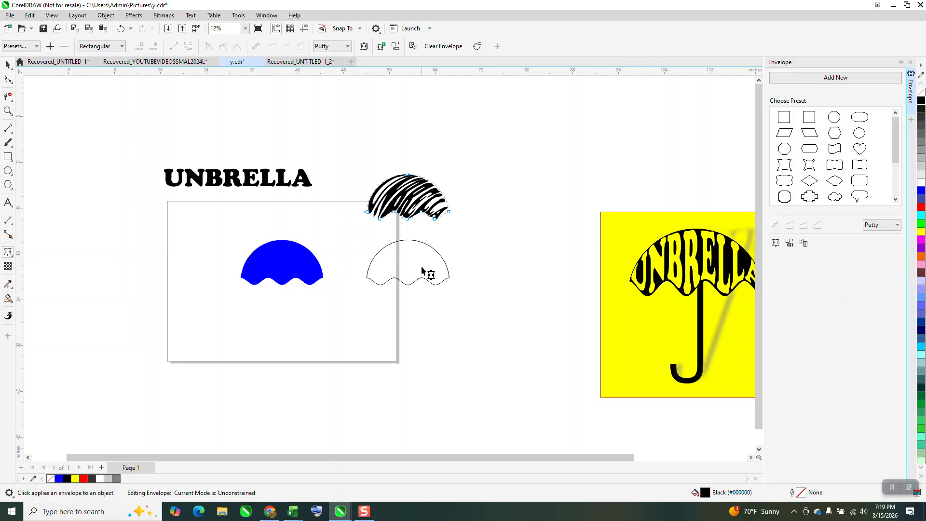
{"action": "left_click", "coordinate": [121, 28]}
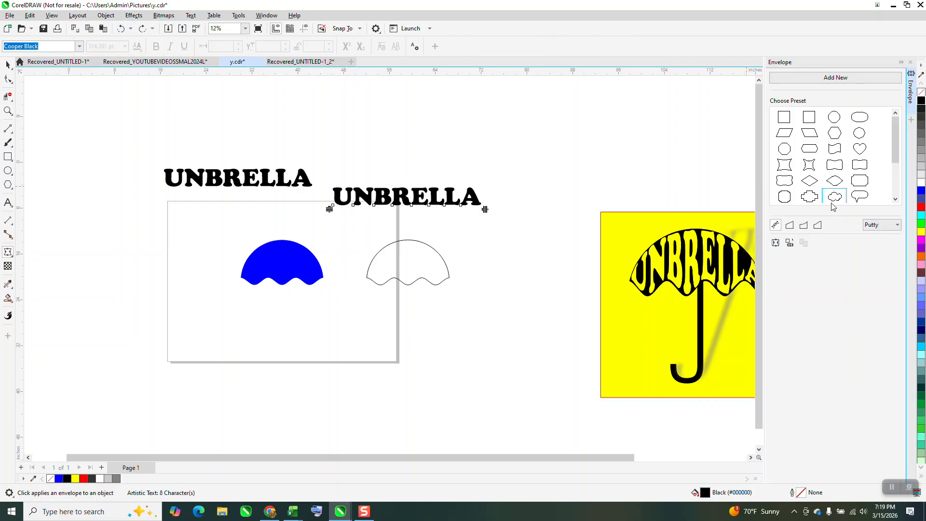
- Set the envelope mapping mode to Vertical and shape the UNBRELLA text with an envelope created from the outlined canopy
{"action": "left_click", "coordinate": [897, 228]}
{"action": "left_click", "coordinate": [877, 259]}
{"action": "left_click", "coordinate": [789, 243]}
{"action": "left_click", "coordinate": [407, 265]}
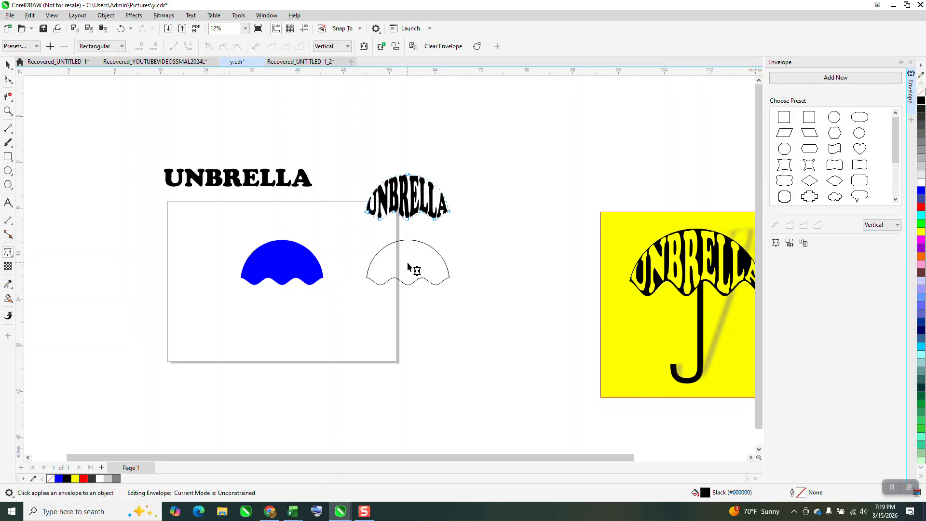
- Align the enveloped UNBRELLA text to the centre of the outlined canopy so it sits inside it
{"action": "left_click", "coordinate": [8, 64]}
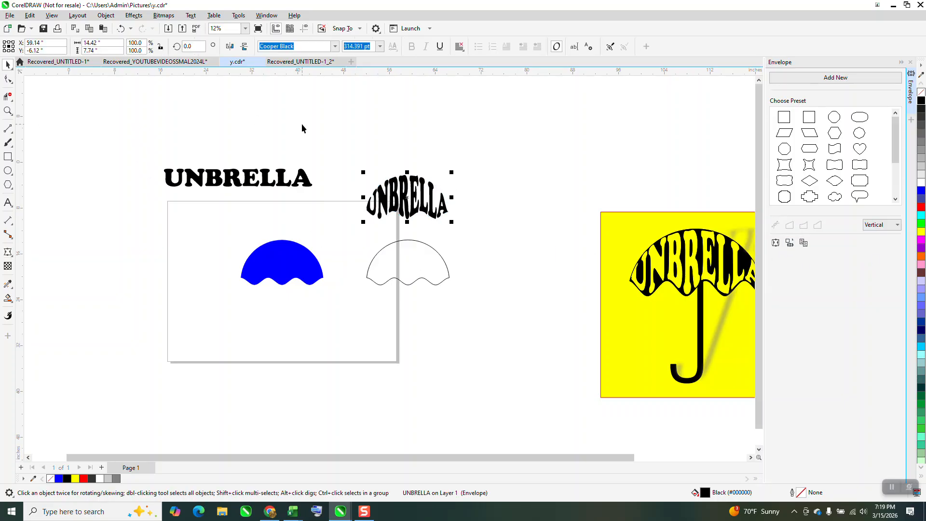
{"action": "left_click", "coordinate": [424, 259], "text": "shift"}
{"action": "key", "text": "e"}
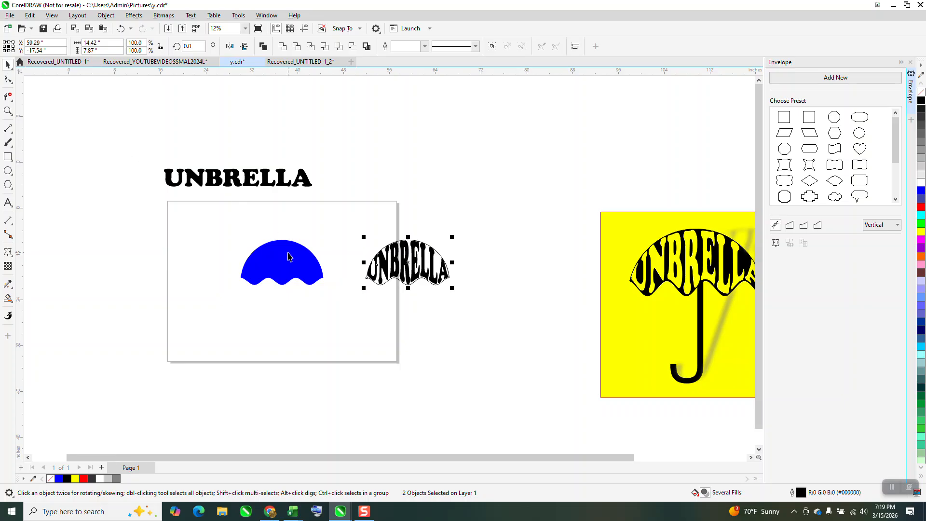
- Remove the blue canopy's fill and give it a black outline
{"action": "left_click", "coordinate": [287, 263]}
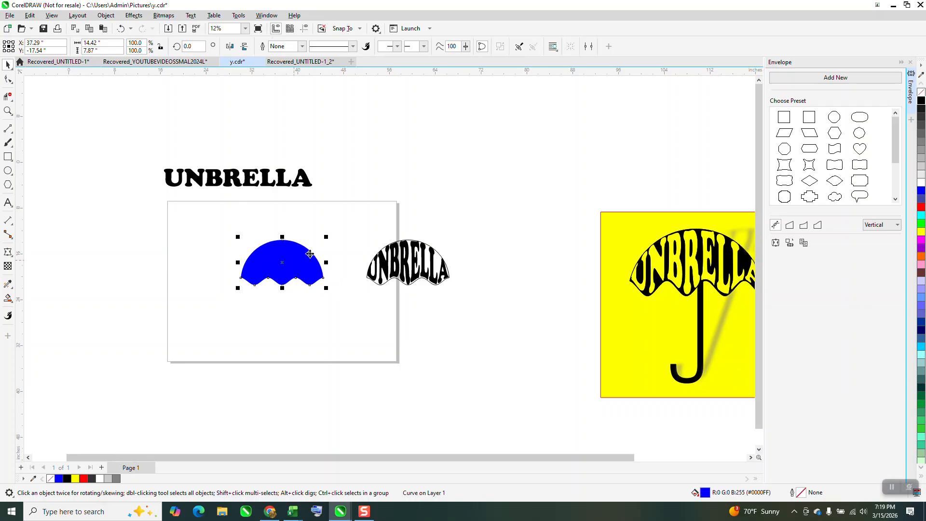
{"action": "left_click", "coordinate": [921, 92]}
{"action": "right_click", "coordinate": [921, 101]}
- Apply a one-step inside contour with a 0.2 inch offset and round corners to the left canopy outline
{"action": "left_click", "coordinate": [134, 15]}
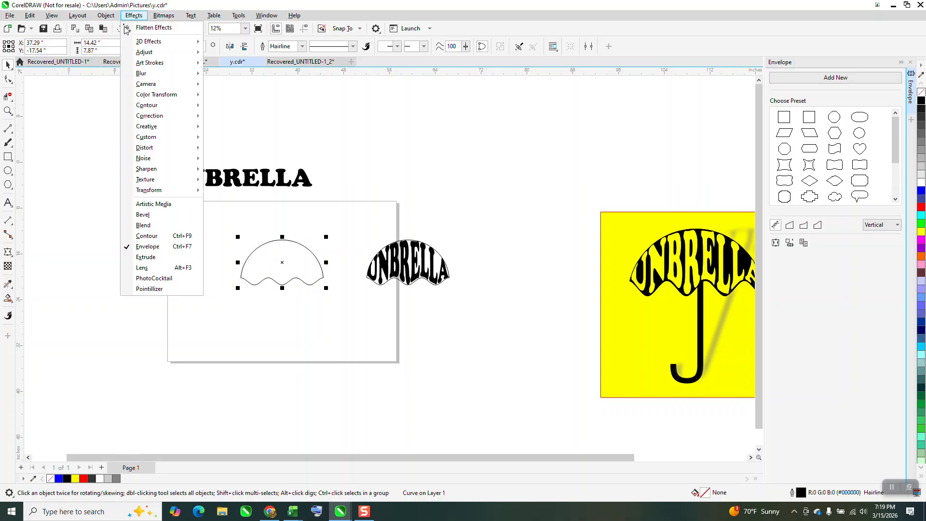
{"action": "left_click", "coordinate": [144, 236]}
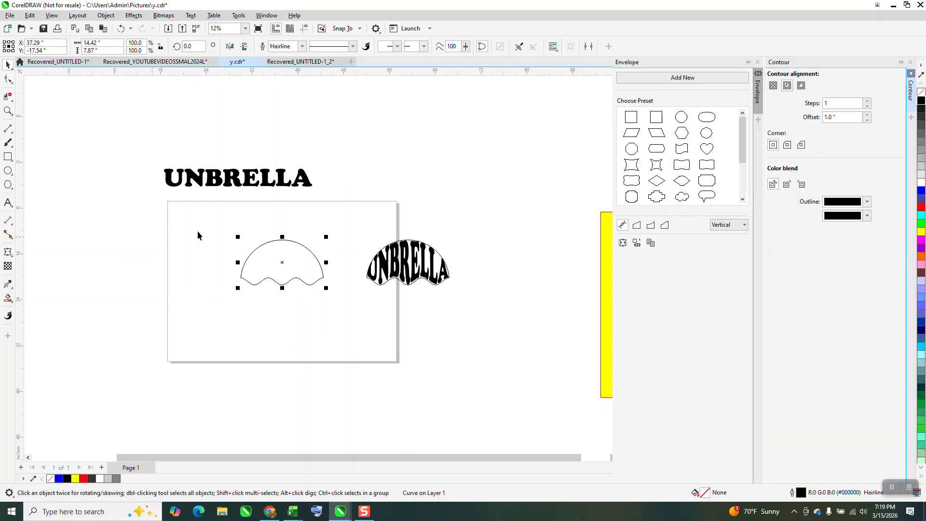
{"action": "left_click", "coordinate": [830, 120]}
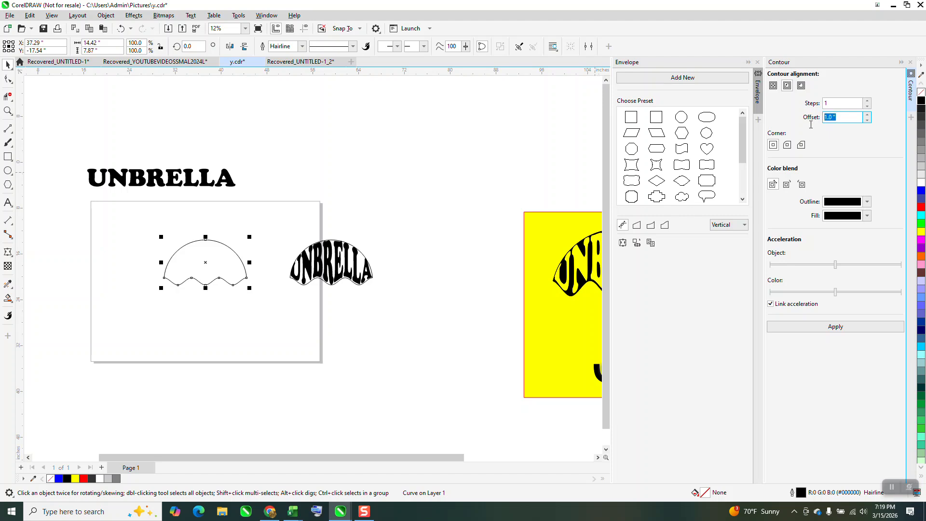
{"action": "type", "text": ".2"}
{"action": "left_click", "coordinate": [786, 148]}
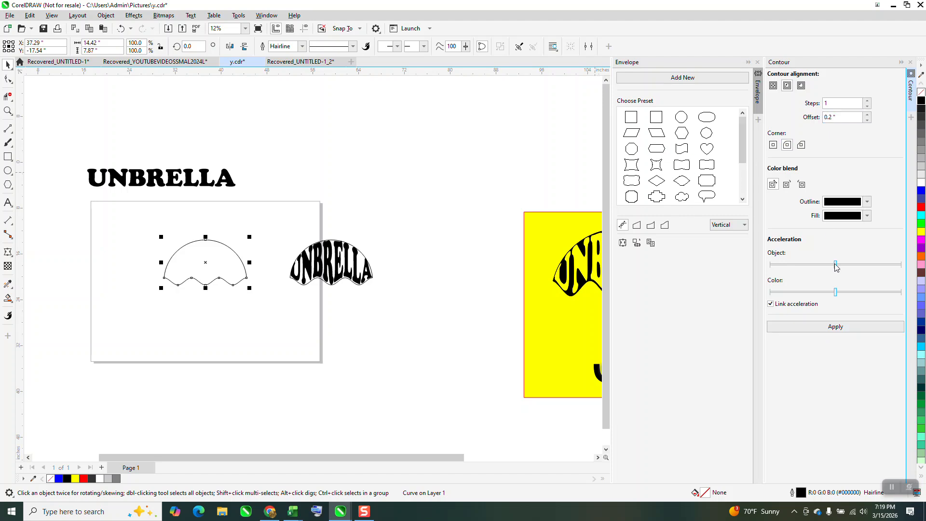
{"action": "left_click", "coordinate": [835, 326]}
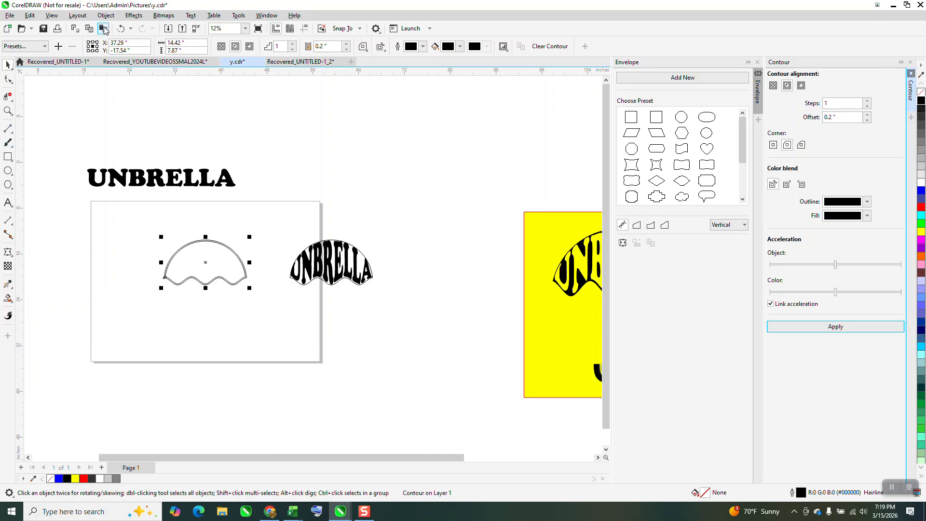
{"action": "left_click", "coordinate": [106, 15]}
{"action": "left_click", "coordinate": [139, 238]}
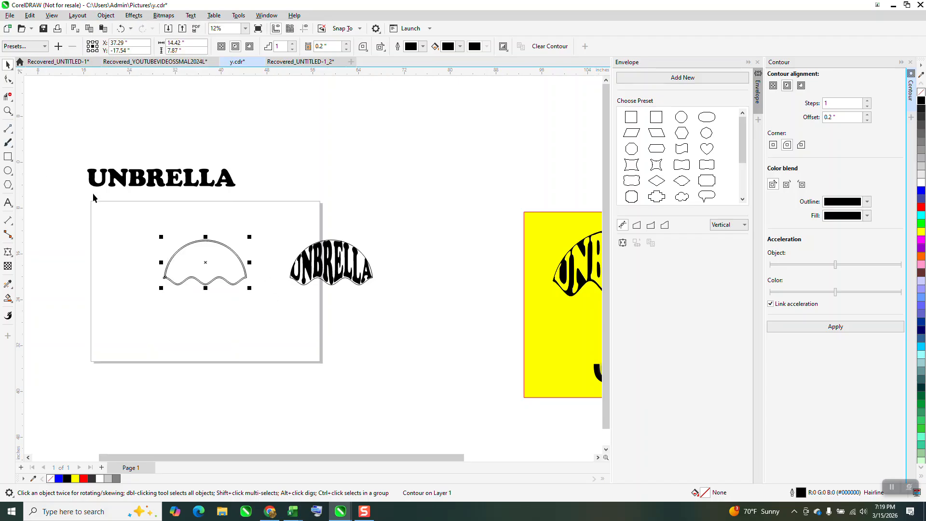
- Separate the inside contour from the left canopy and move the inner outline above the enveloped text canopy
{"action": "left_click", "coordinate": [307, 137]}
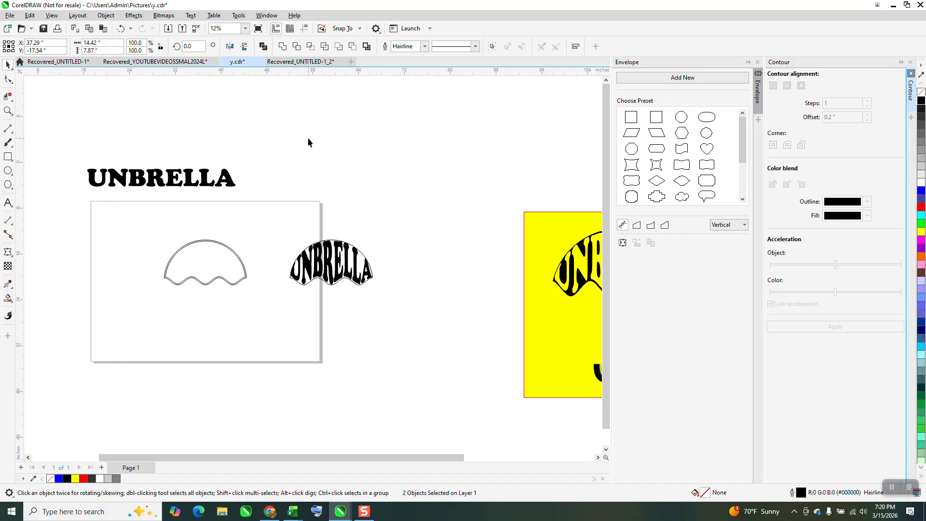
{"action": "left_click", "coordinate": [216, 253]}
{"action": "key", "text": "shift+Up"}
{"action": "key", "text": "shift+Right"}
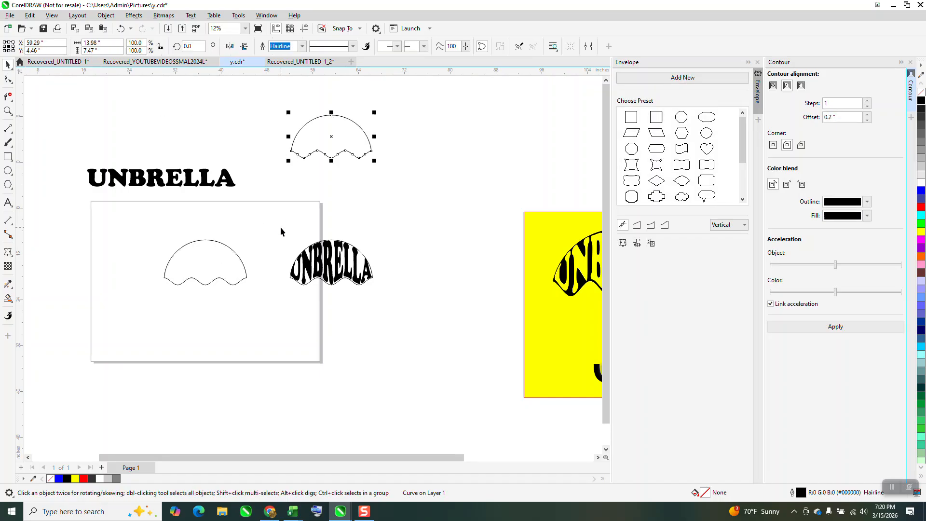
- Move the straight UNBRELLA text above the smaller canopy outline and shape it with an envelope created from that outline
{"action": "left_click_drag", "start_coordinate": [224, 191], "coordinate": [383, 110]}
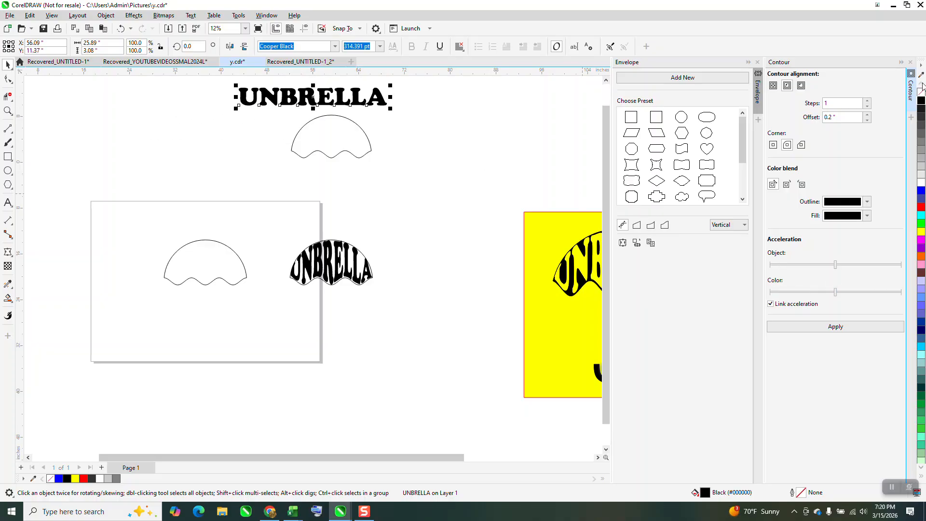
{"action": "left_click", "coordinate": [909, 63]}
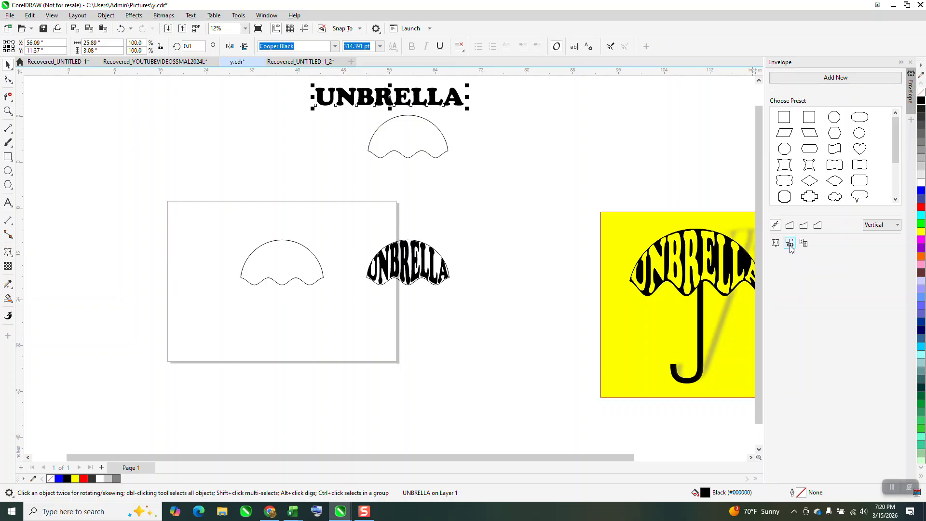
{"action": "left_click", "coordinate": [411, 138]}
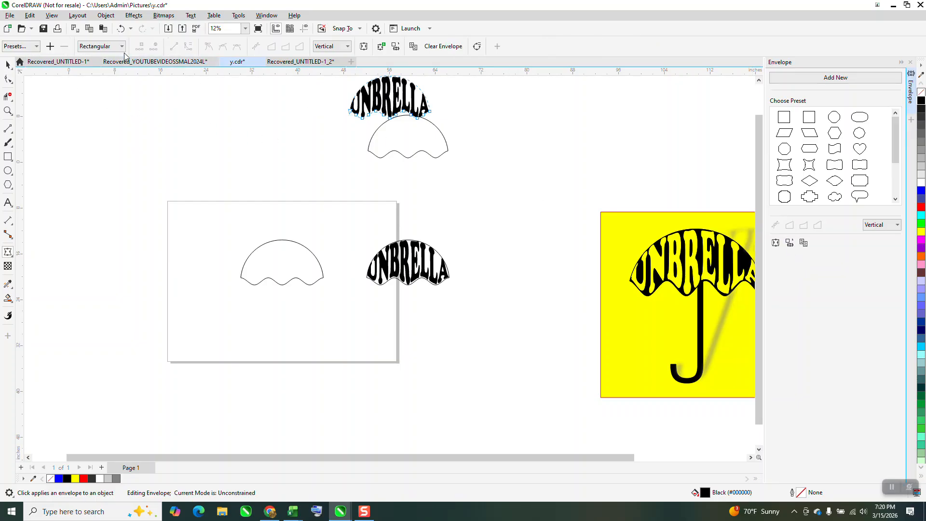
- Align the newly enveloped UNBRELLA text to the centre of the smaller canopy outline
{"action": "left_click", "coordinate": [8, 64]}
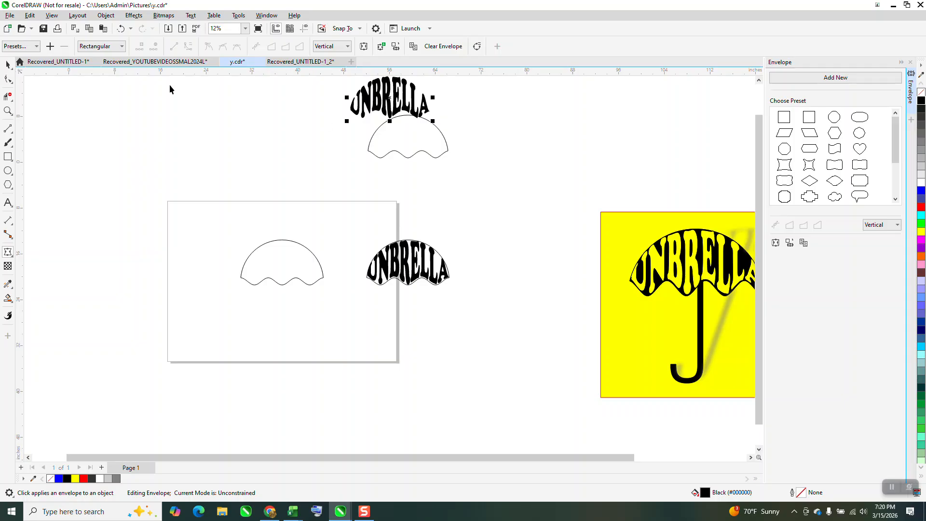
{"action": "left_click", "coordinate": [399, 134], "text": "shift"}
{"action": "key", "text": "e"}
{"action": "key", "text": "c"}
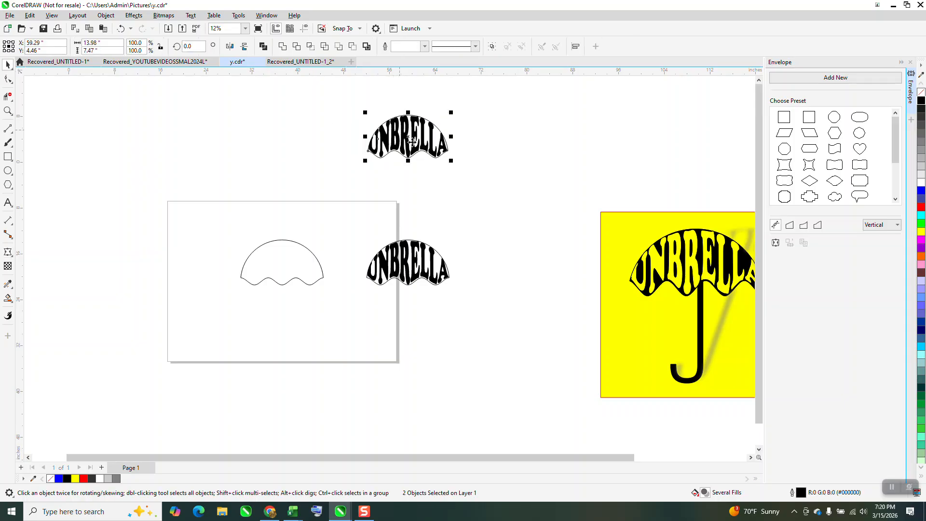
{"action": "left_click", "coordinate": [566, 159]}
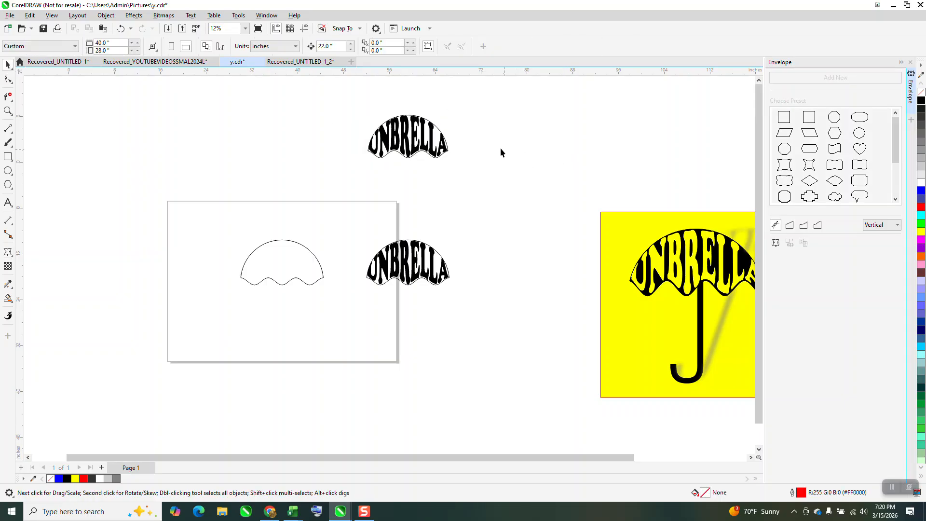
- Move the smaller enveloped text down and across into the left canopy outline, then check its margin inside the canopy
{"action": "left_click", "coordinate": [431, 142]}
{"action": "key", "text": "Down"}
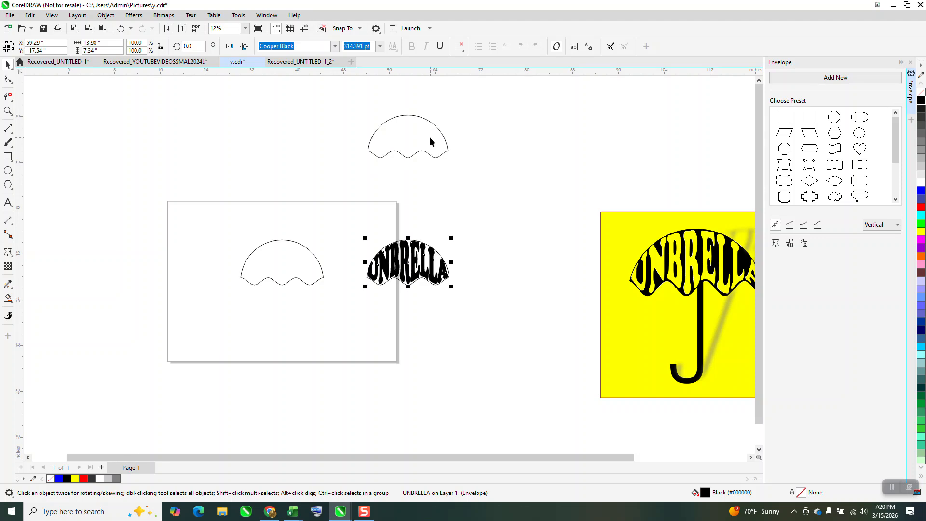
{"action": "key", "text": "KP_Add"}
{"action": "key", "text": "Left"}
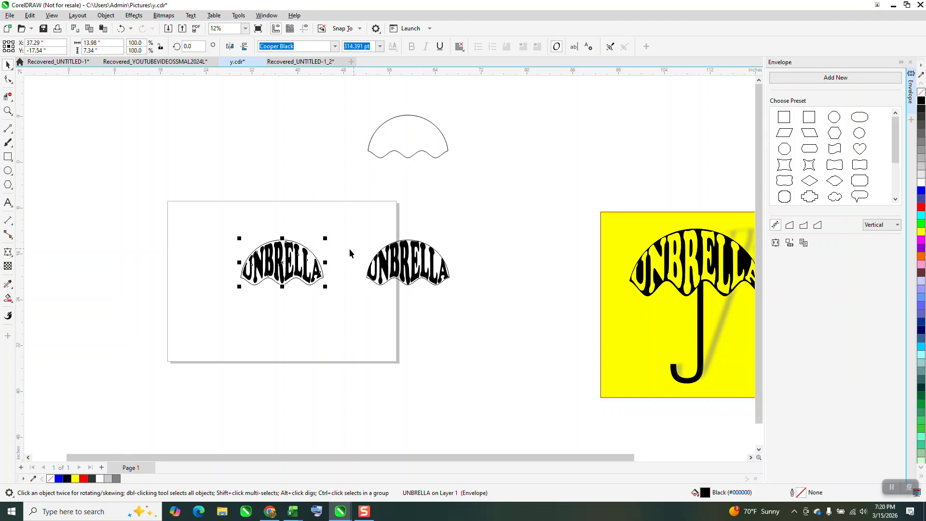
{"action": "left_click", "coordinate": [8, 111]}
{"action": "left_click_drag", "start_coordinate": [172, 198], "coordinate": [469, 314]}
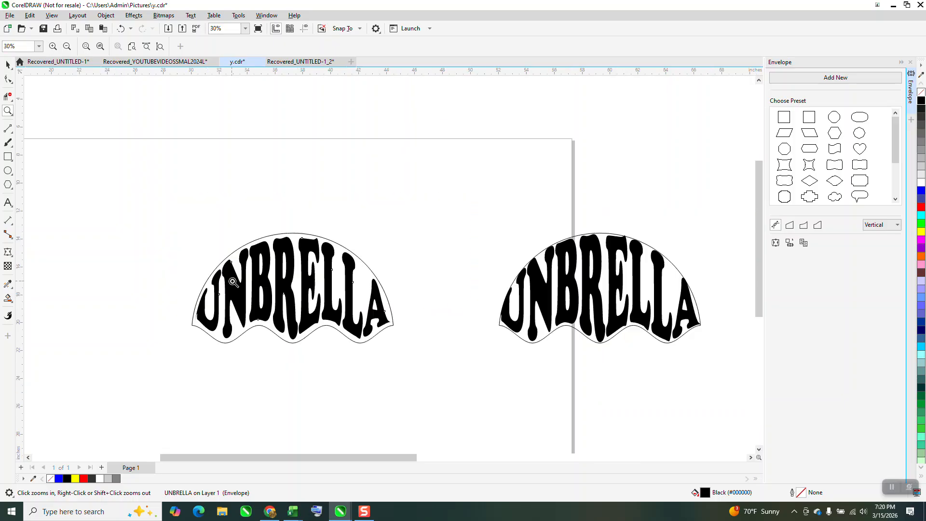
{"action": "right_click", "coordinate": [554, 260]}
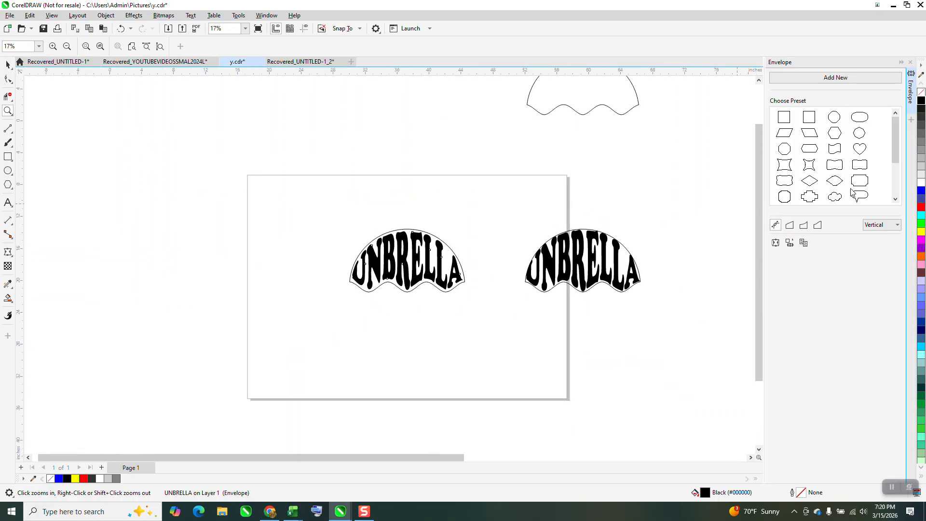
- Add the letter U, scale it to about 3 by 3.9 inches and place it below the left canopy
{"action": "left_click", "coordinate": [910, 64]}
{"action": "right_click", "coordinate": [257, 117]}
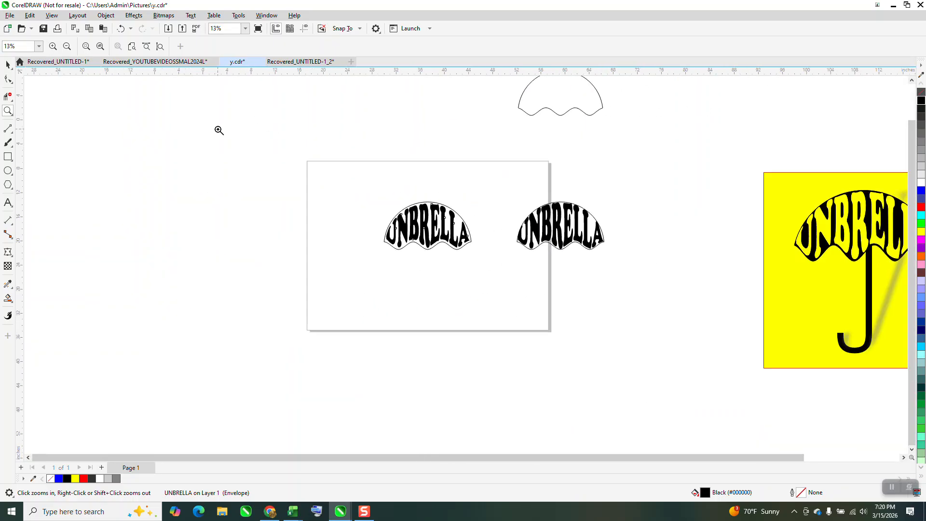
{"action": "left_click", "coordinate": [8, 202]}
{"action": "left_click", "coordinate": [395, 291]}
{"action": "type", "text": "U"}
{"action": "left_click_drag", "start_coordinate": [397, 295], "coordinate": [420, 319]}
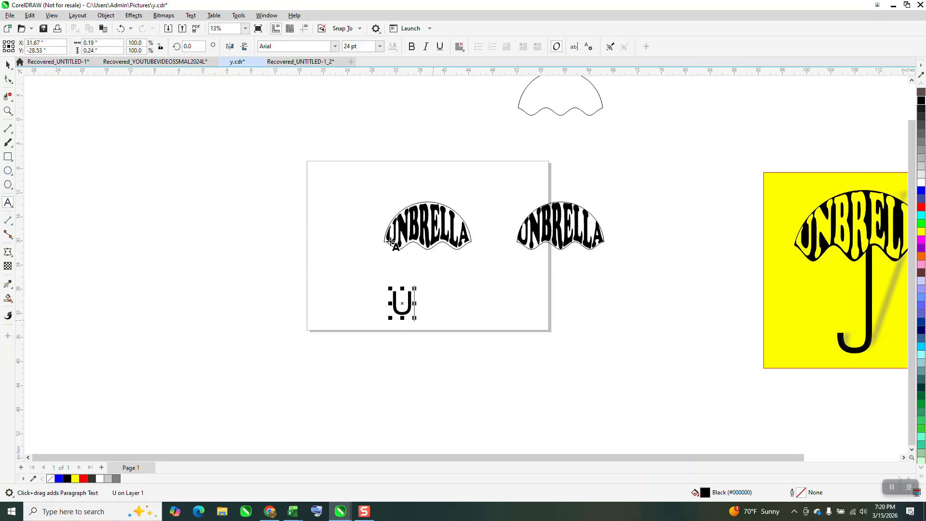
{"action": "left_click", "coordinate": [8, 65]}
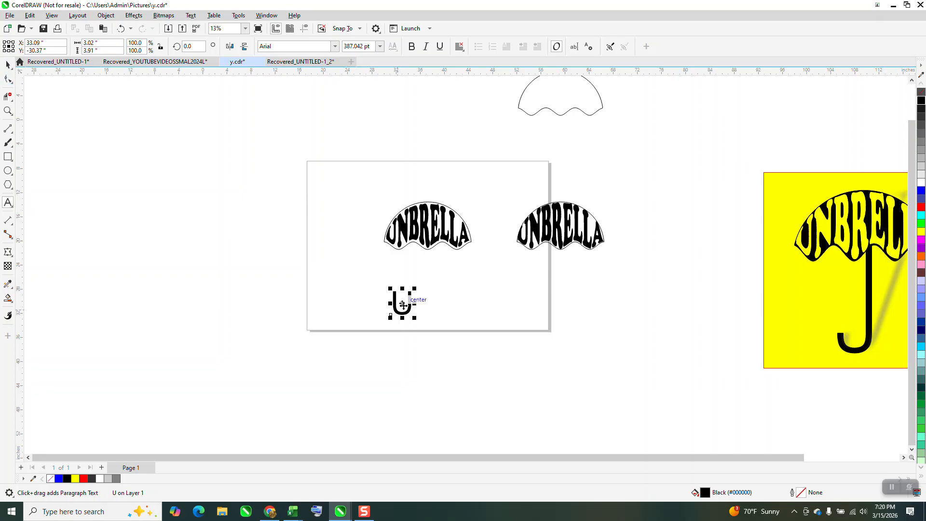
{"action": "left_click_drag", "start_coordinate": [404, 307], "coordinate": [432, 289]}
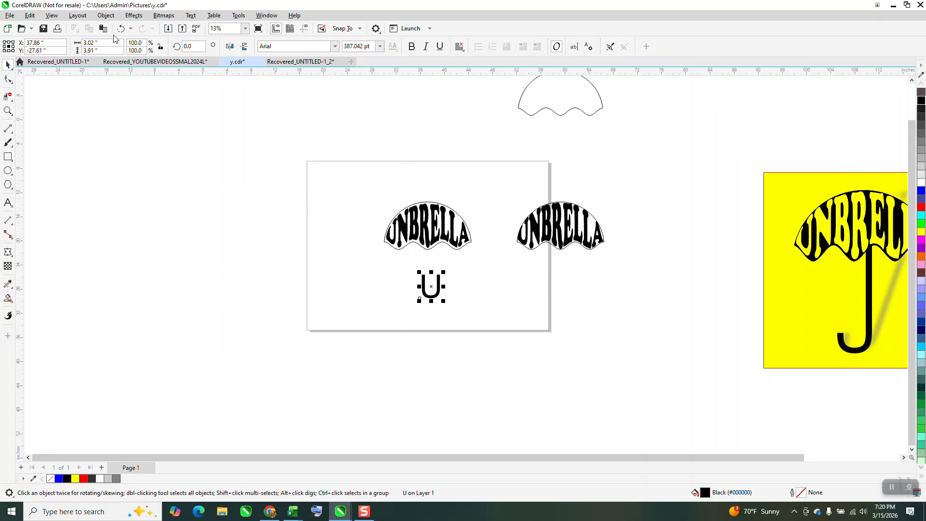
- Convert the letter U to curves, remove its fill and give it a black outline
{"action": "left_click", "coordinate": [105, 15]}
{"action": "left_click", "coordinate": [126, 263]}
{"action": "left_click", "coordinate": [921, 92]}
{"action": "right_click", "coordinate": [921, 101]}
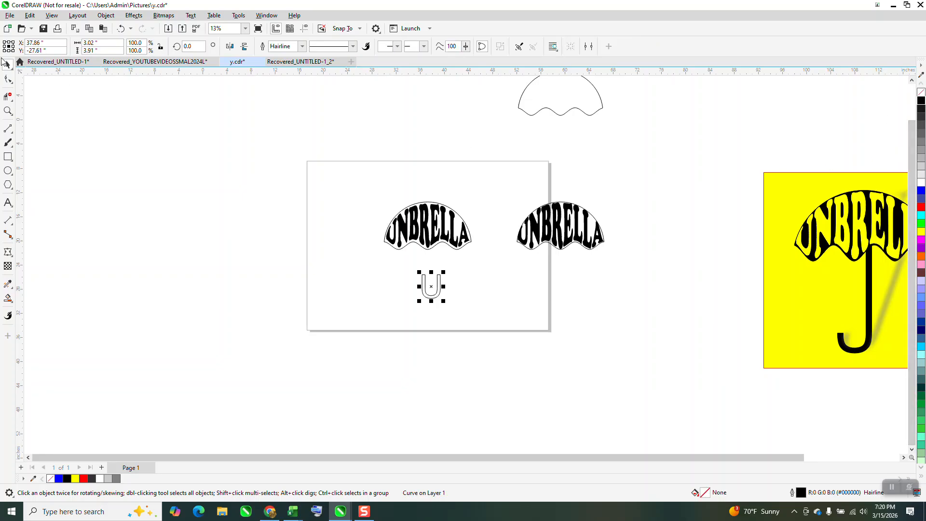
- Draw a horizontal two-point line across the U's left arm where its curve begins
{"action": "left_click", "coordinate": [8, 110]}
{"action": "left_click_drag", "start_coordinate": [398, 268], "coordinate": [467, 314]}
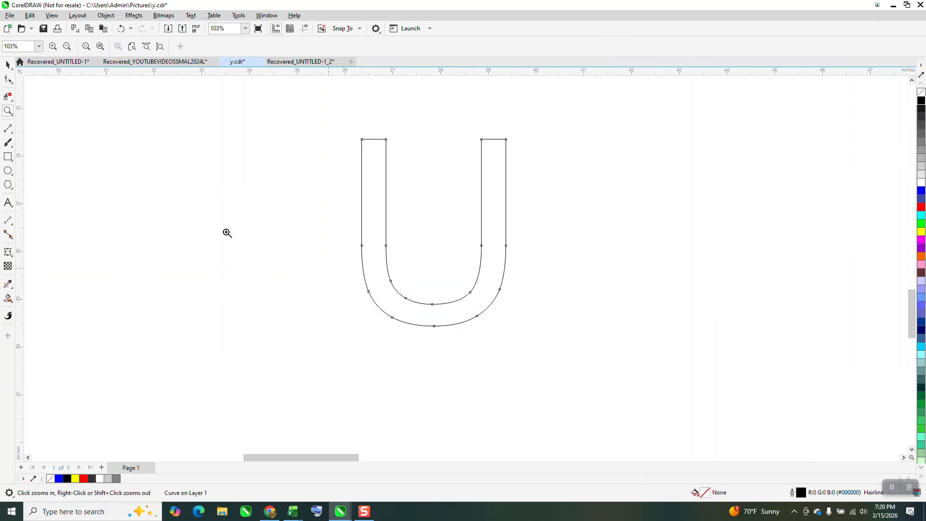
{"action": "left_click", "coordinate": [9, 130]}
{"action": "left_click", "coordinate": [59, 139]}
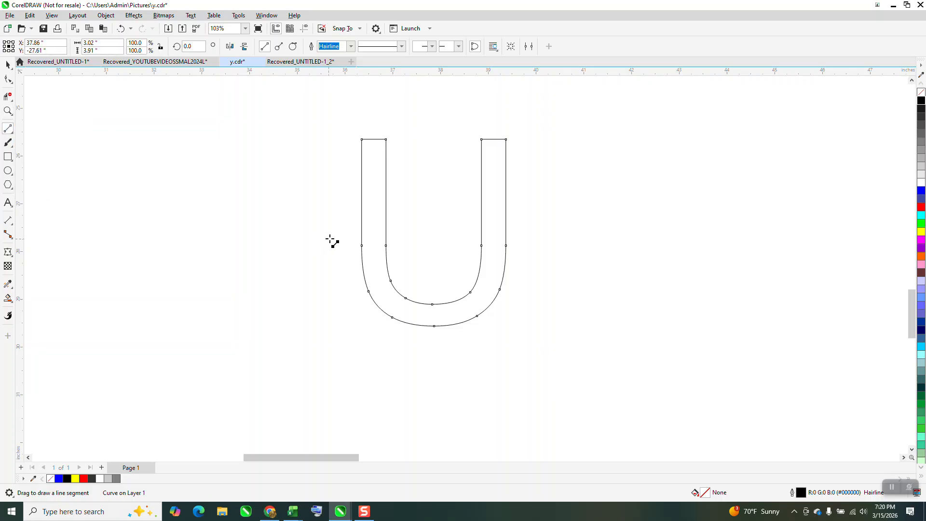
{"action": "left_click_drag", "start_coordinate": [355, 246], "coordinate": [403, 245]}
- Fill the J-shaped region of the U with blue Smart Fill and move the new shape right, below the other canopy
{"action": "left_click", "coordinate": [8, 298]}
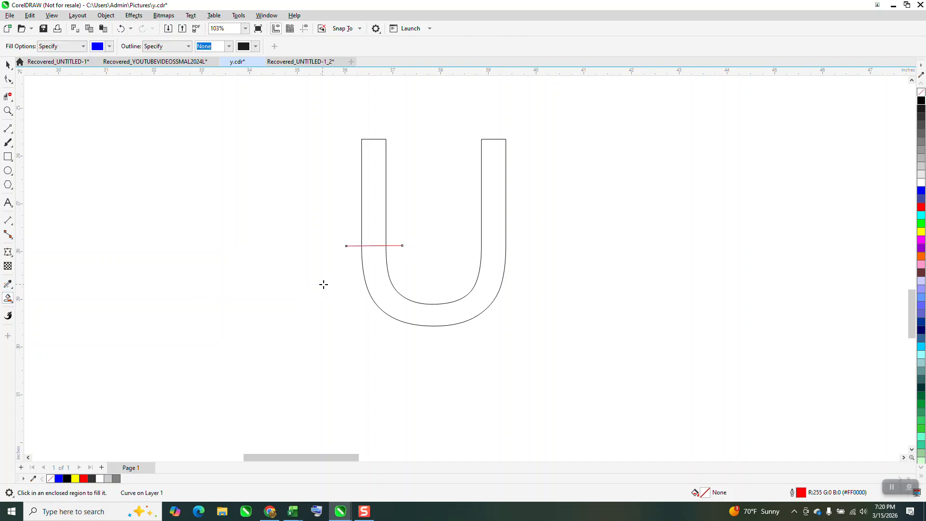
{"action": "left_click", "coordinate": [378, 286]}
{"action": "key", "text": "Right"}
{"action": "scroll", "coordinate": [226, 207], "scroll_direction": "down", "scroll_amount": 1}
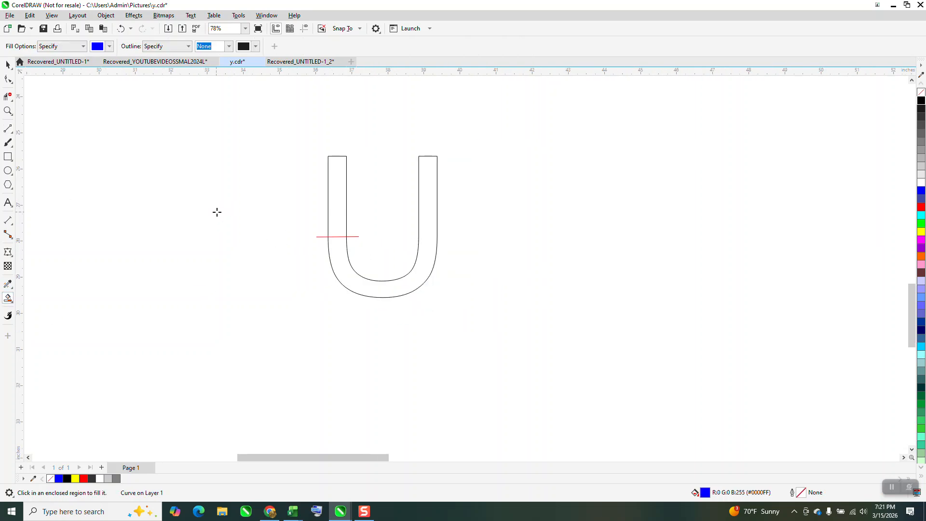
{"action": "scroll", "coordinate": [226, 243], "scroll_direction": "down", "scroll_amount": 2}
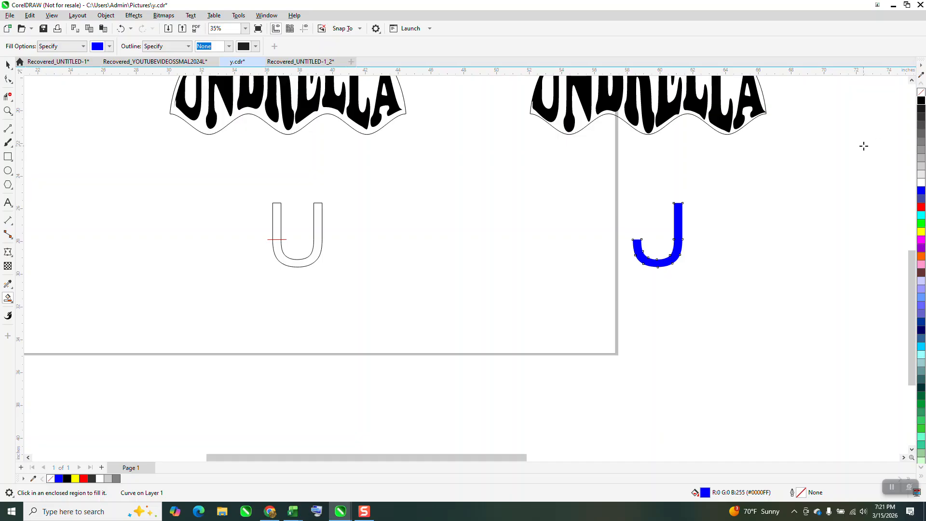
{"action": "scroll", "coordinate": [622, 216], "scroll_direction": "down", "scroll_amount": 1}
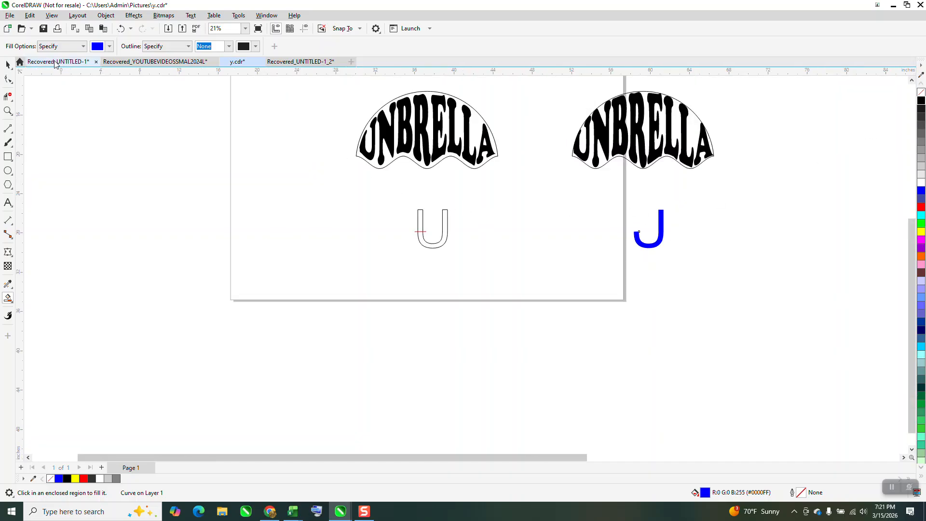
- Move the original U outline and its cutting line aside to the left edge of the page
{"action": "left_click", "coordinate": [7, 64]}
{"action": "left_click_drag", "start_coordinate": [386, 199], "coordinate": [498, 273]}
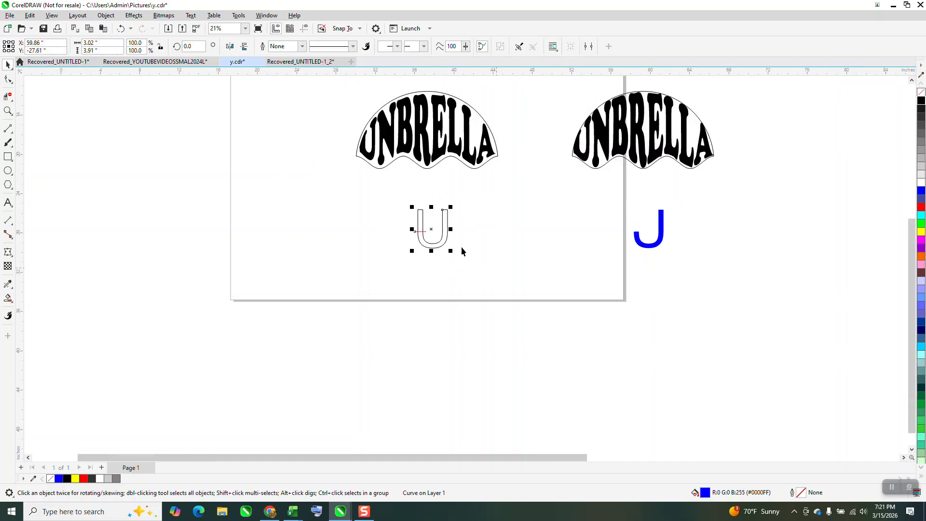
{"action": "left_click_drag", "start_coordinate": [404, 241], "coordinate": [240, 240]}
- Move the blue J back below the left canopy, remove its fill and give it a black outline
{"action": "left_click", "coordinate": [659, 225]}
{"action": "key", "text": "c"}
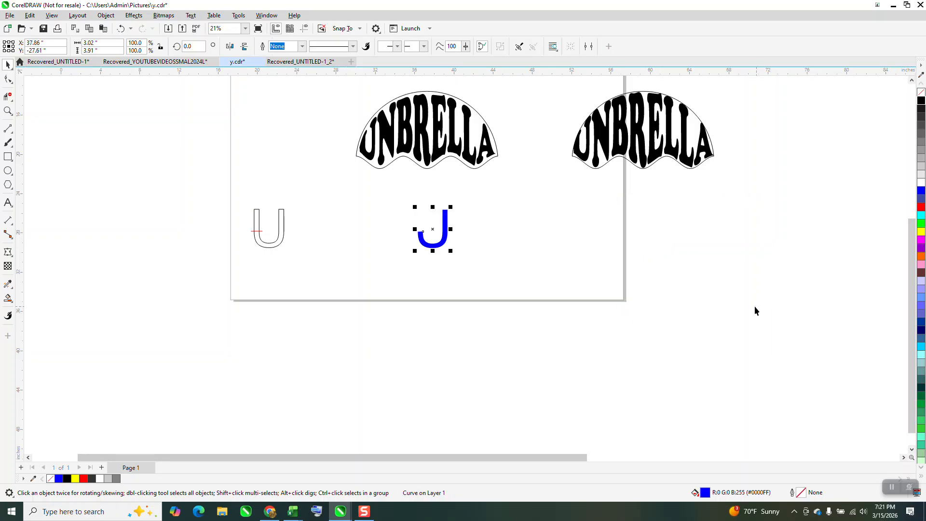
{"action": "left_click", "coordinate": [921, 92]}
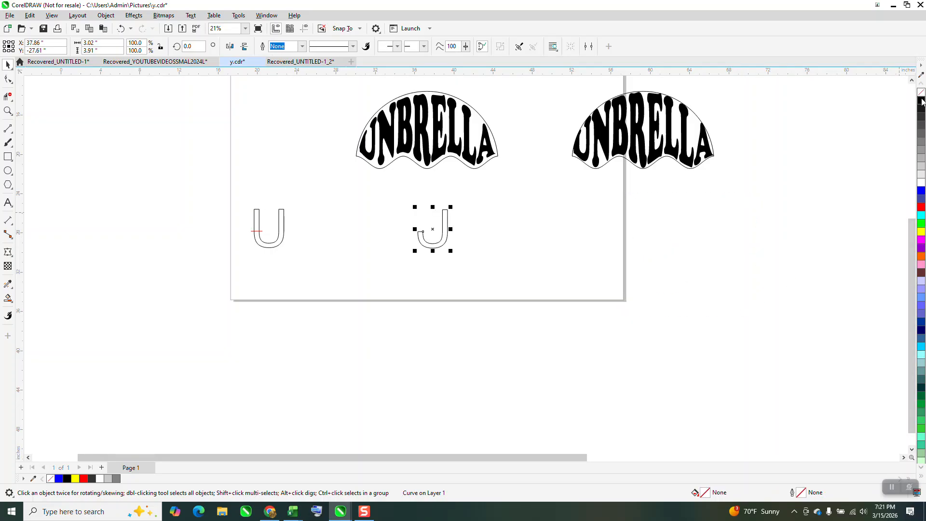
- Draw a circle with the 3-Point Ellipse tool, using the straight end of the J's short arm as its diameter
{"action": "left_click", "coordinate": [12, 114]}
{"action": "left_click_drag", "start_coordinate": [392, 194], "coordinate": [576, 330]}
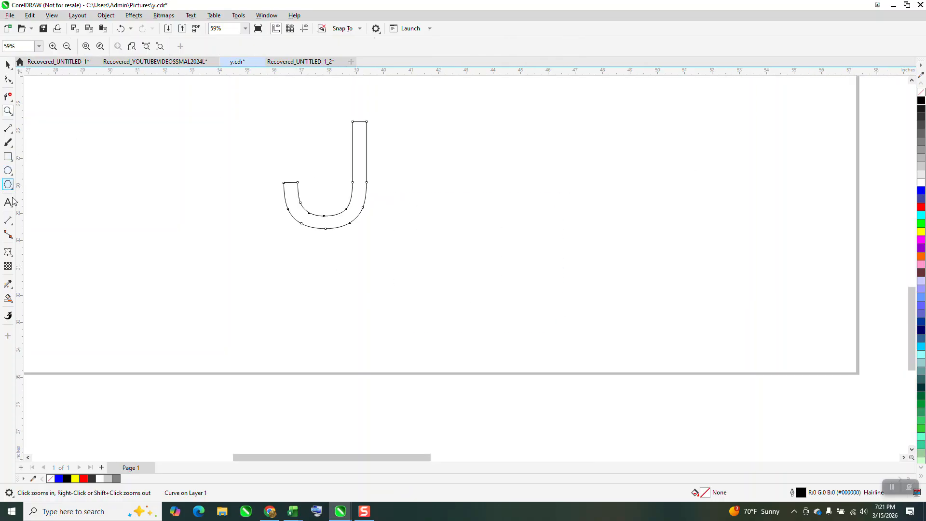
{"action": "left_click", "coordinate": [12, 226]}
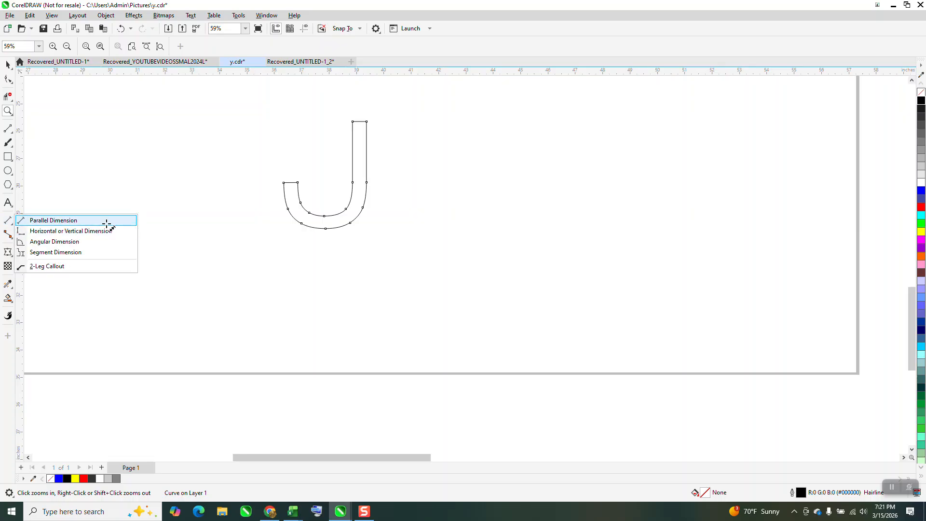
{"action": "left_click", "coordinate": [83, 219]}
{"action": "left_click", "coordinate": [8, 111]}
{"action": "left_click_drag", "start_coordinate": [277, 174], "coordinate": [328, 197]}
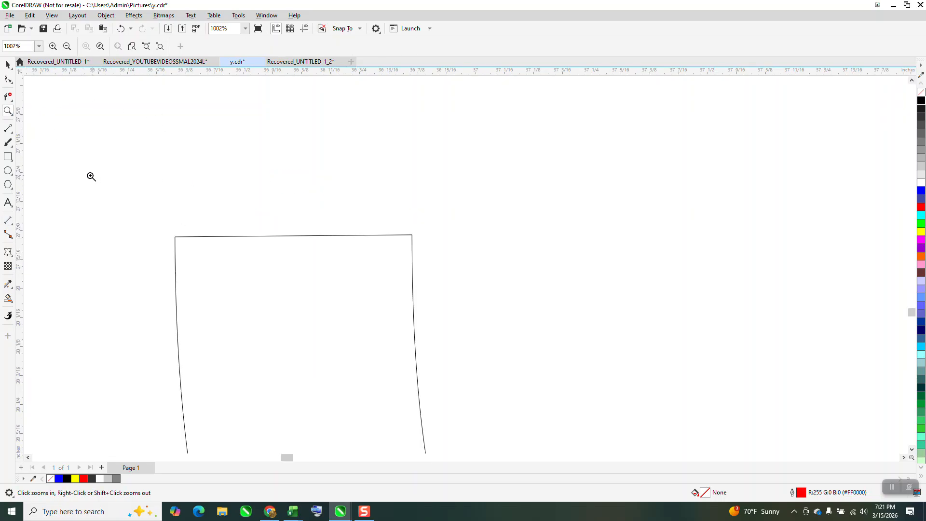
{"action": "left_click", "coordinate": [11, 173]}
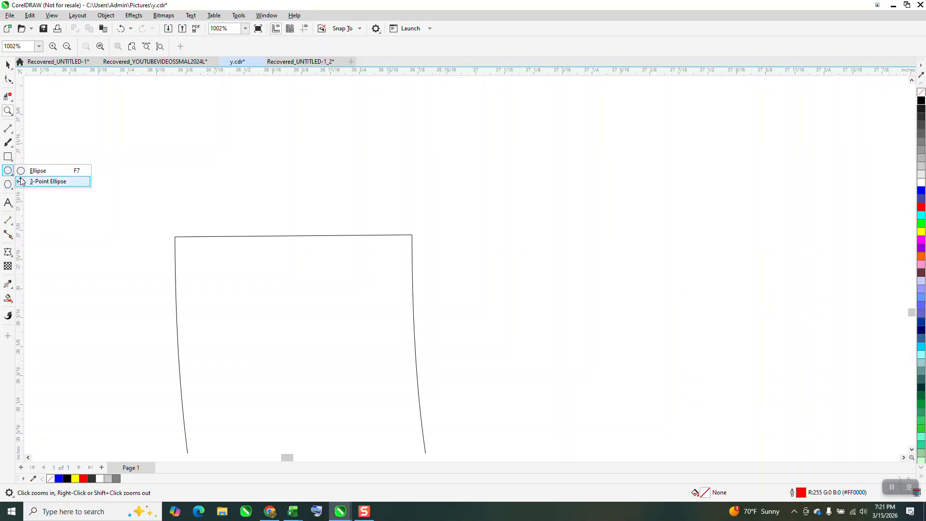
{"action": "left_click", "coordinate": [37, 183]}
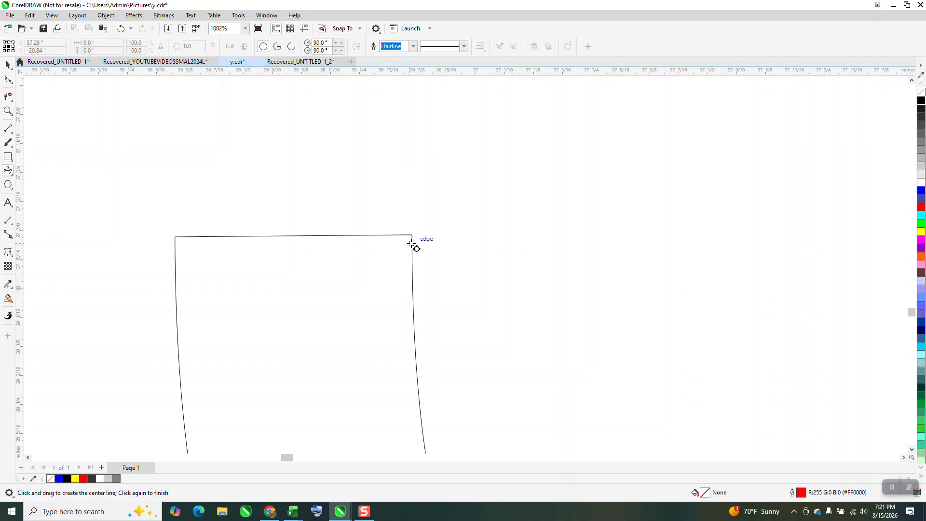
{"action": "left_click_drag", "start_coordinate": [406, 235], "coordinate": [182, 235]}
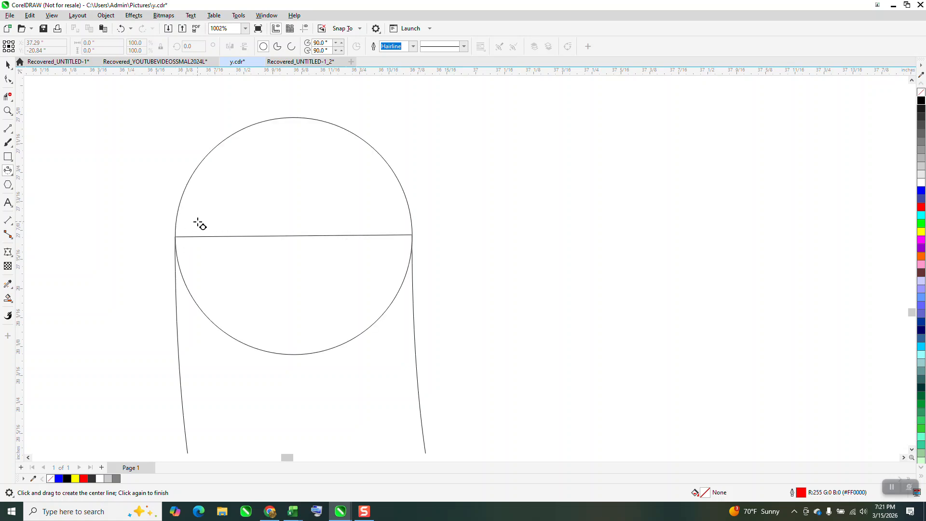
{"action": "left_click", "coordinate": [199, 224]}
- Delete the lower half of the circle and the straight end line with Virtual Segment Delete, leaving a rounded hook end
{"action": "left_click", "coordinate": [7, 96]}
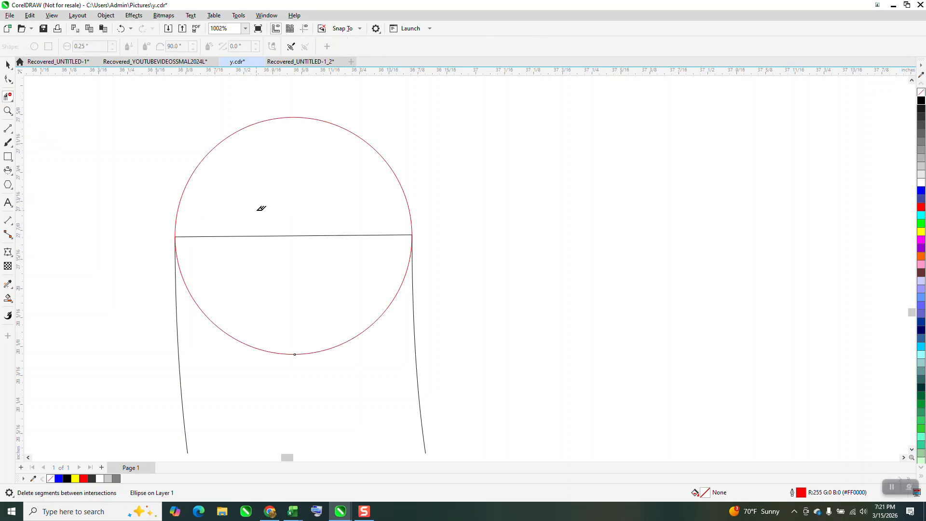
{"action": "left_click_drag", "start_coordinate": [274, 288], "coordinate": [289, 375]}
{"action": "scroll", "coordinate": [289, 346], "scroll_direction": "down", "scroll_amount": 5}
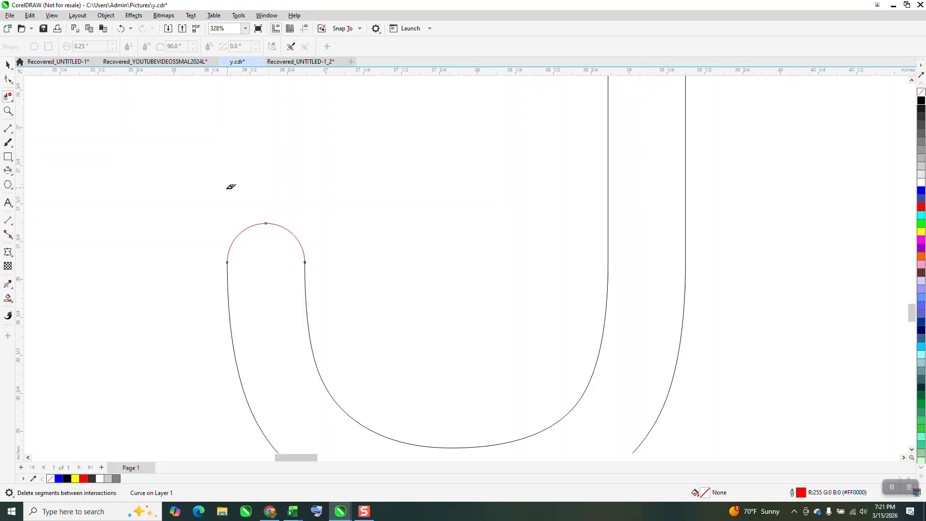
{"action": "scroll", "coordinate": [228, 192], "scroll_direction": "down", "scroll_amount": 2}
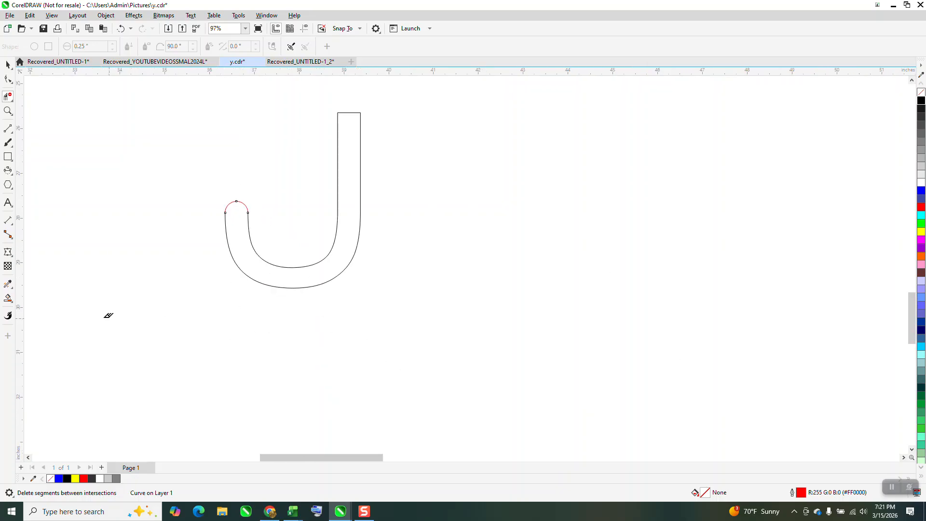
- Create a one-piece J with Smart Fill, moved out below the right canopy with no fill and a black outline
{"action": "left_click", "coordinate": [8, 298]}
{"action": "left_click", "coordinate": [230, 240]}
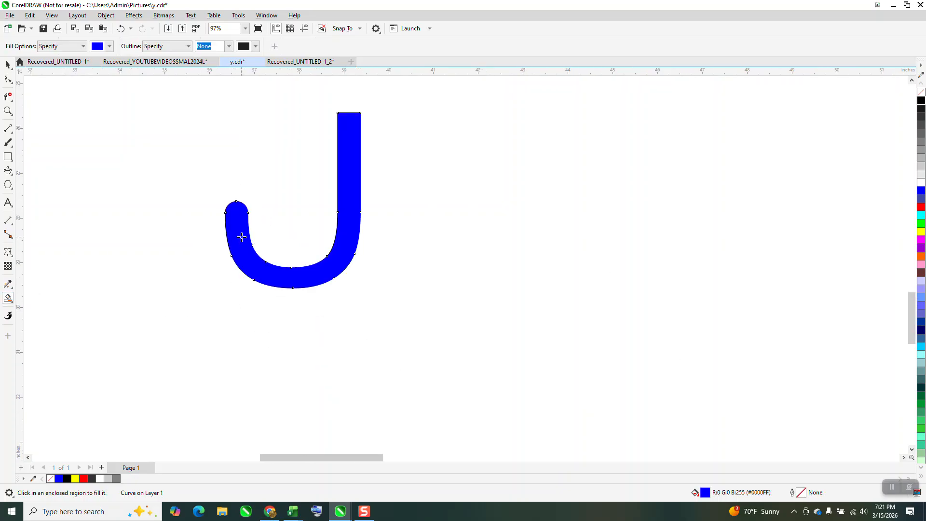
{"action": "key", "text": "Right"}
{"action": "scroll", "coordinate": [209, 266], "scroll_direction": "down", "scroll_amount": 3}
{"action": "left_click", "coordinate": [921, 92]}
{"action": "right_click", "coordinate": [921, 99]}
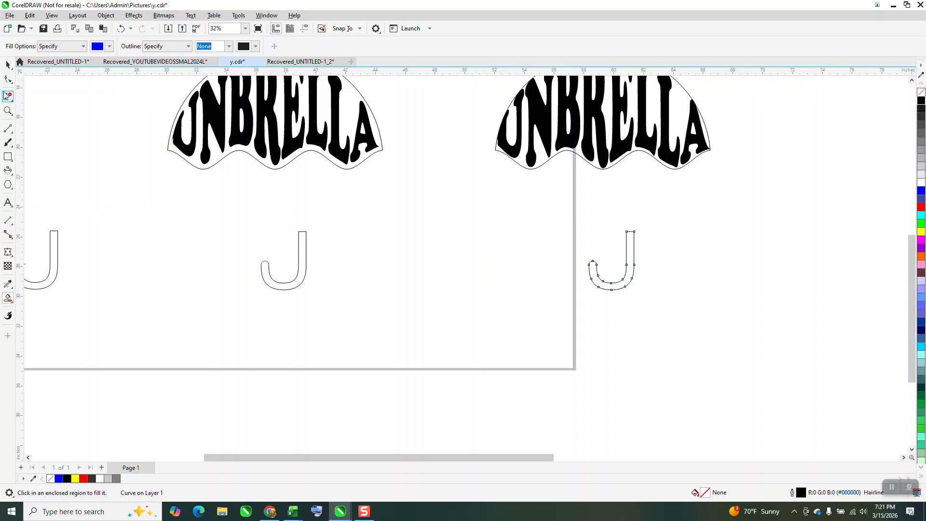
- Delete the original J outline and its arc, and move the one-piece J back below the left canopy in their place
{"action": "left_click", "coordinate": [8, 64]}
{"action": "left_click_drag", "start_coordinate": [250, 215], "coordinate": [391, 313]}
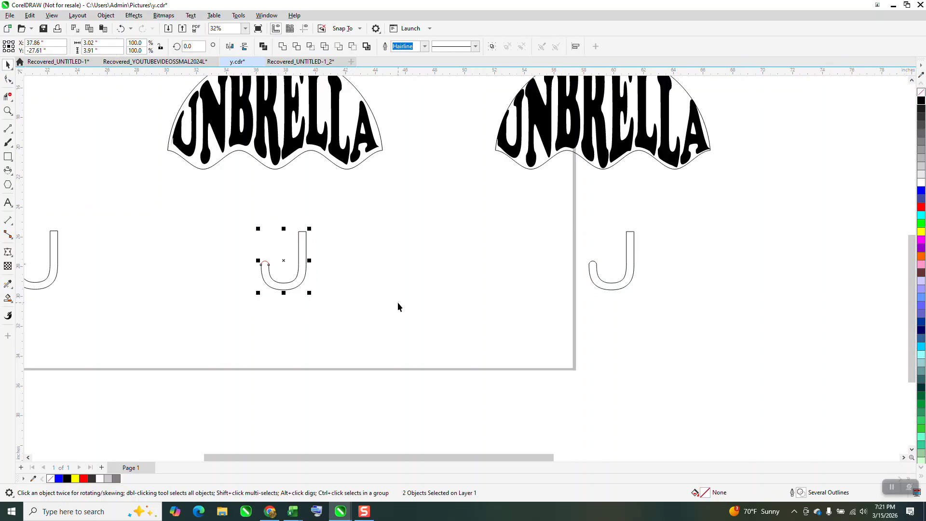
{"action": "key", "text": "Delete"}
{"action": "left_click", "coordinate": [625, 282]}
{"action": "key", "text": "Left"}
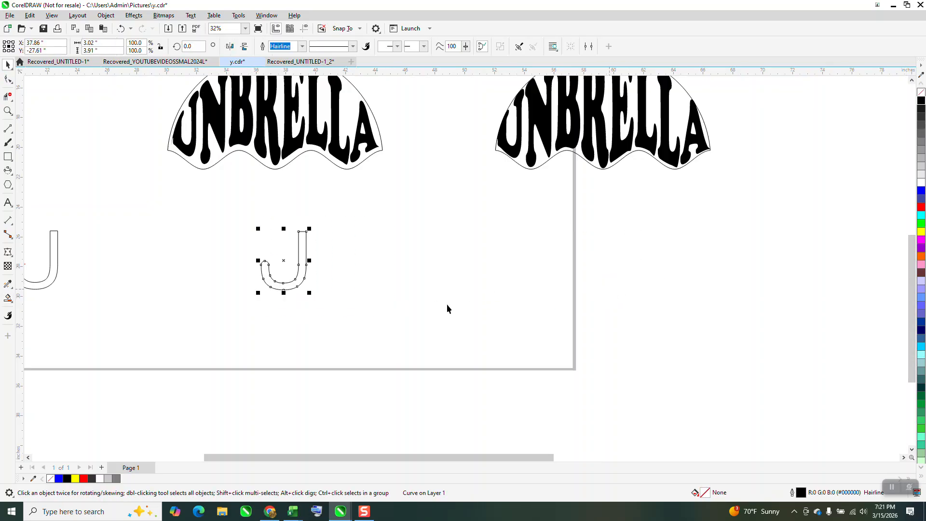
- Shift the J slightly left so its stem lines up with the middle point of the canopy's scalloped edge
{"action": "left_click_drag", "start_coordinate": [299, 275], "coordinate": [276, 275]}
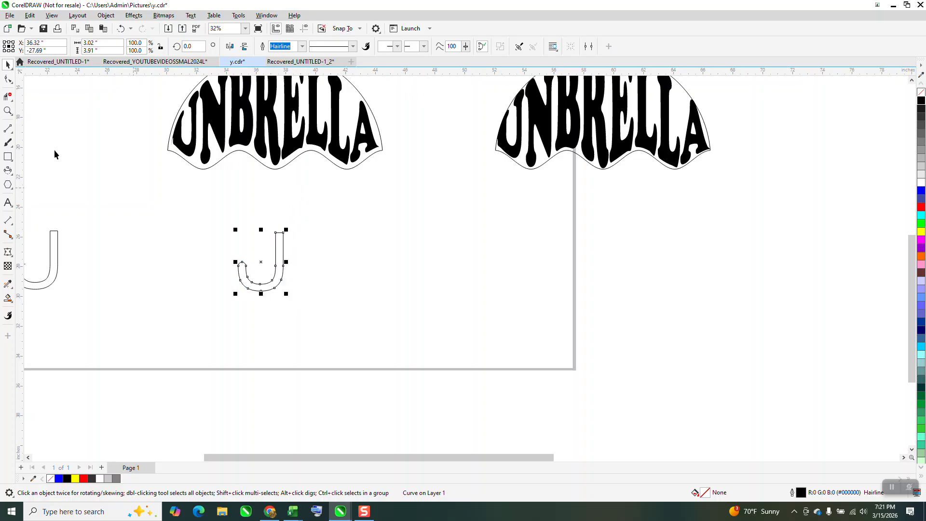
{"action": "left_click", "coordinate": [8, 110]}
{"action": "left_click_drag", "start_coordinate": [166, 156], "coordinate": [436, 333]}
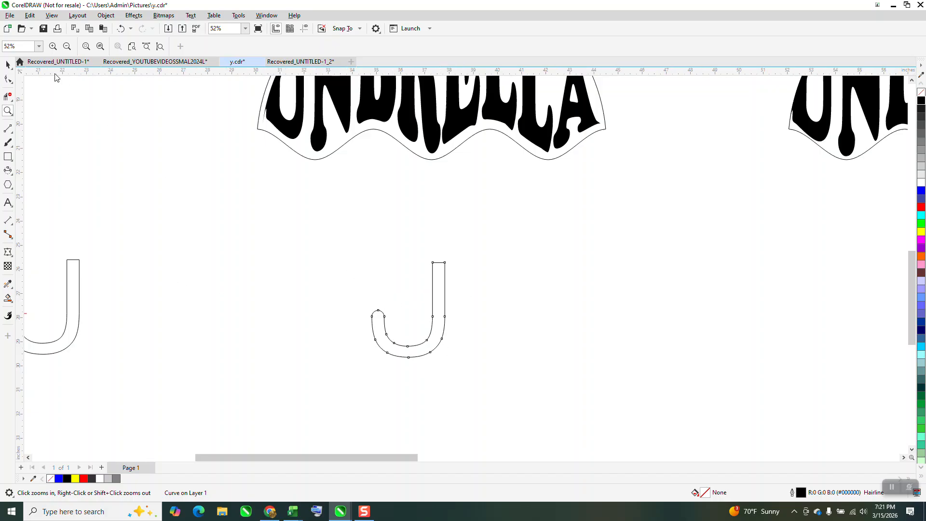
{"action": "left_click", "coordinate": [10, 65]}
{"action": "left_click_drag", "start_coordinate": [439, 285], "coordinate": [436, 287]}
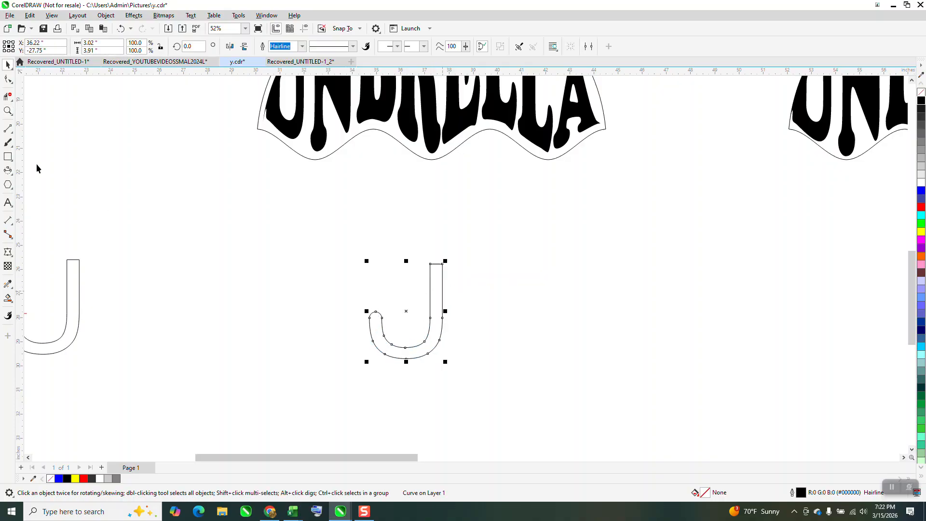
- Raise the J stem's top nodes into the canopy's lower edge and delete the overlapping segments with Virtual Segment Delete
{"action": "left_click", "coordinate": [8, 79]}
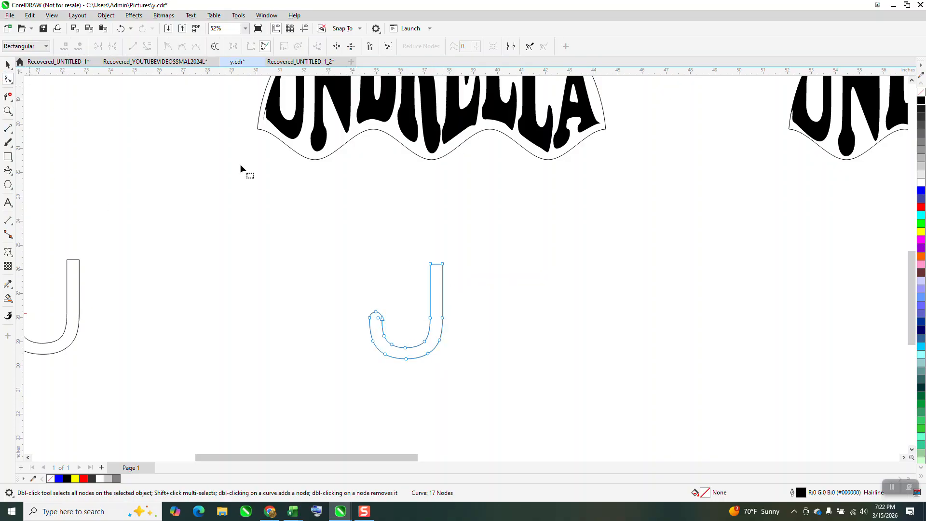
{"action": "left_click_drag", "start_coordinate": [451, 273], "coordinate": [515, 202]}
{"action": "left_click", "coordinate": [8, 110]}
{"action": "left_click", "coordinate": [8, 97]}
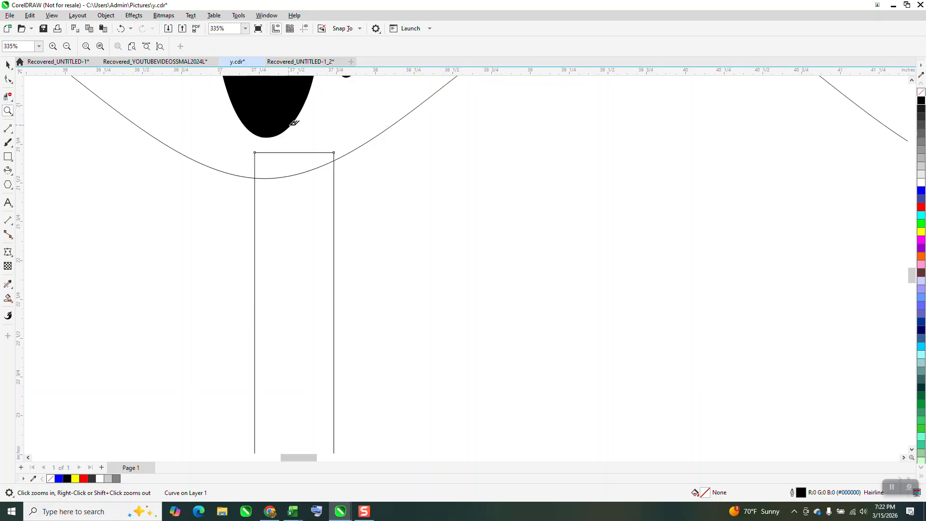
{"action": "left_click_drag", "start_coordinate": [297, 144], "coordinate": [299, 232]}
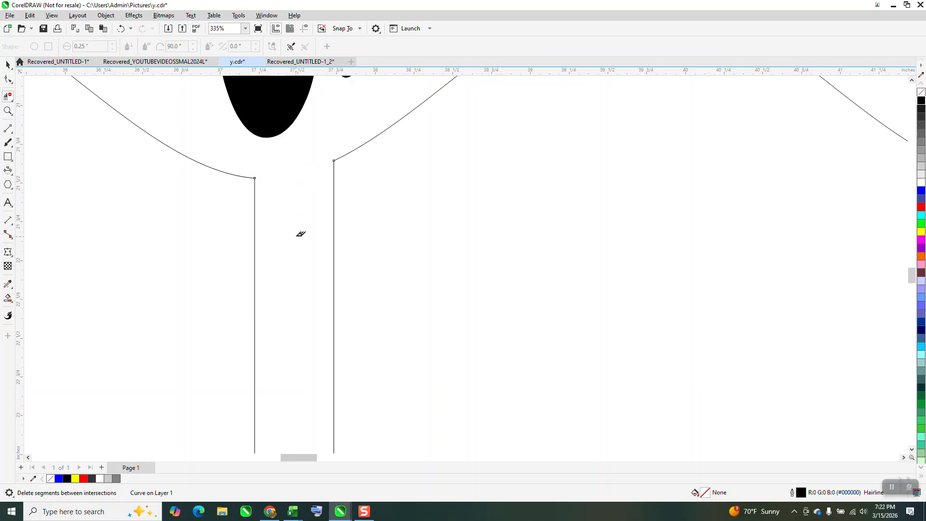
{"action": "scroll", "coordinate": [304, 232], "scroll_direction": "down", "scroll_amount": 5}
{"action": "scroll", "coordinate": [341, 235], "scroll_direction": "down", "scroll_amount": 2}
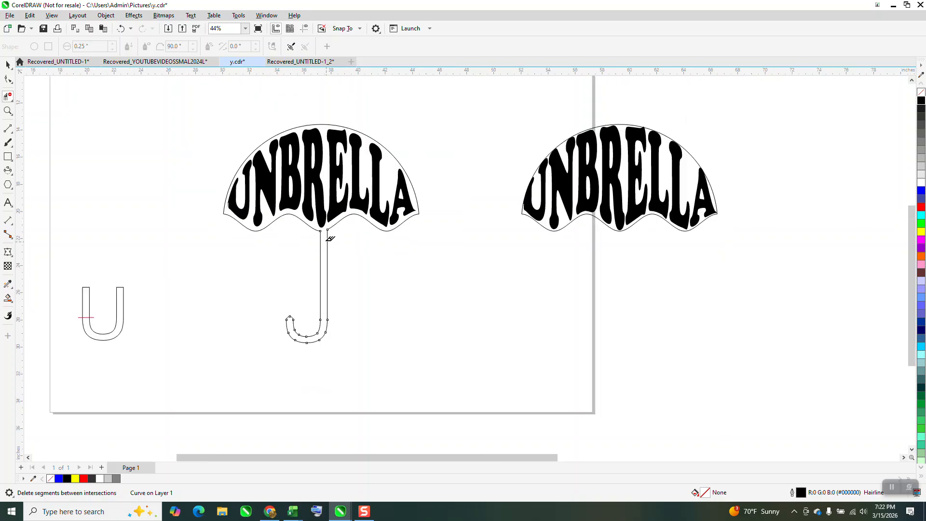
- Move the left canopy outline aside onto the right copy, leaving its UNBRELLA text uncovered
{"action": "key", "text": "space"}
{"action": "left_click", "coordinate": [290, 151]}
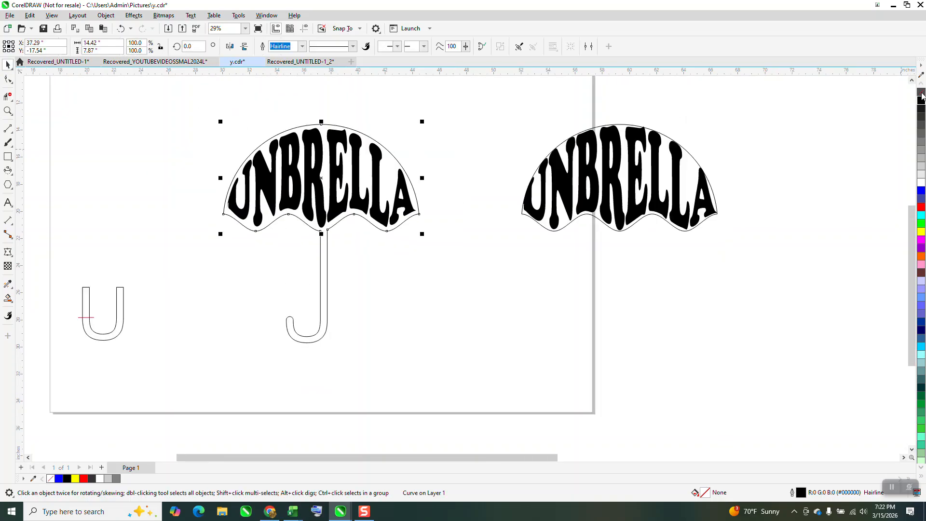
{"action": "left_click", "coordinate": [484, 135]}
{"action": "left_click", "coordinate": [404, 194]}
{"action": "key", "text": "ctrl+z"}
{"action": "key", "text": "ctrl+z"}
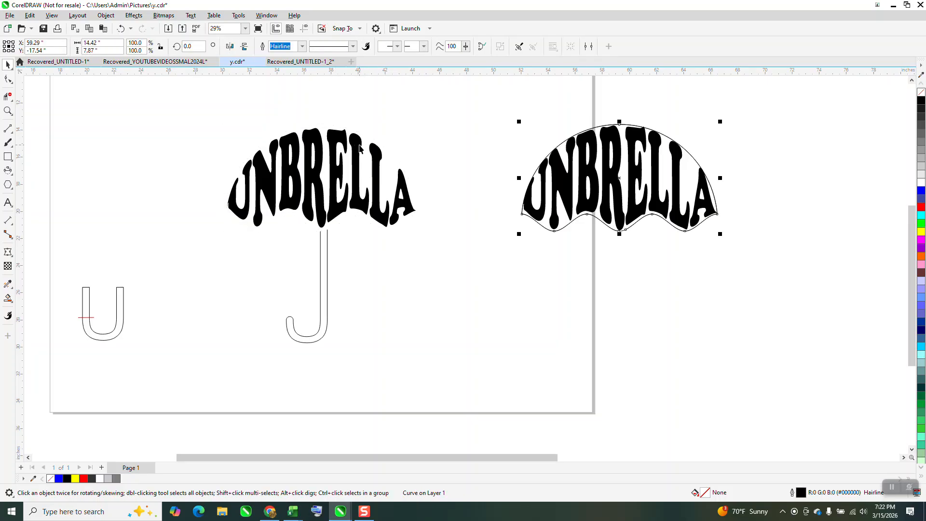
- Give the left UNBRELLA text no fill and a black outline, and move the canopy outline back around it
{"action": "left_click", "coordinate": [378, 153]}
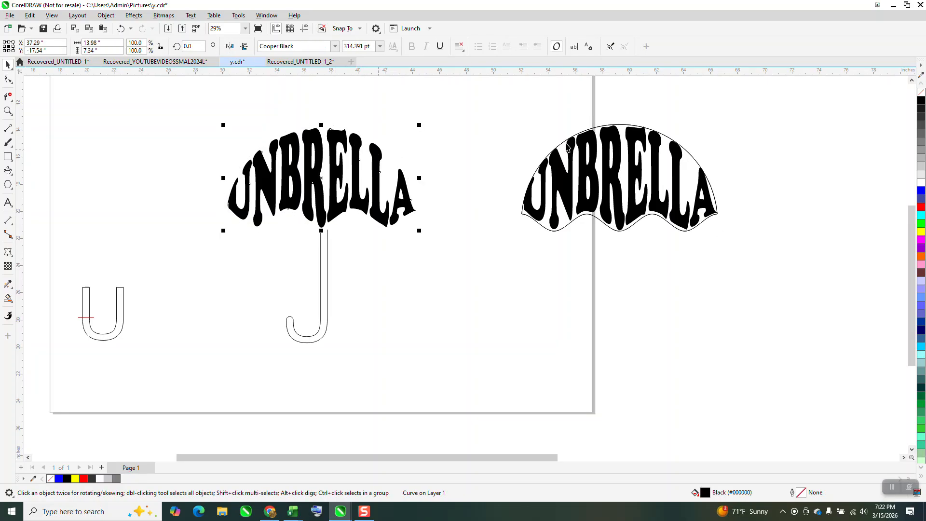
{"action": "left_click", "coordinate": [921, 92]}
{"action": "right_click", "coordinate": [921, 100]}
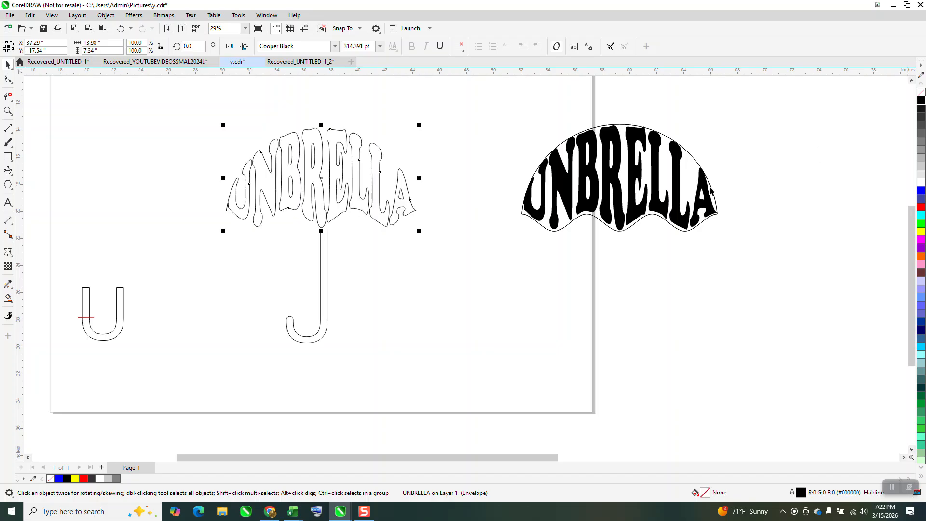
{"action": "left_click", "coordinate": [712, 189]}
{"action": "key", "text": "Left"}
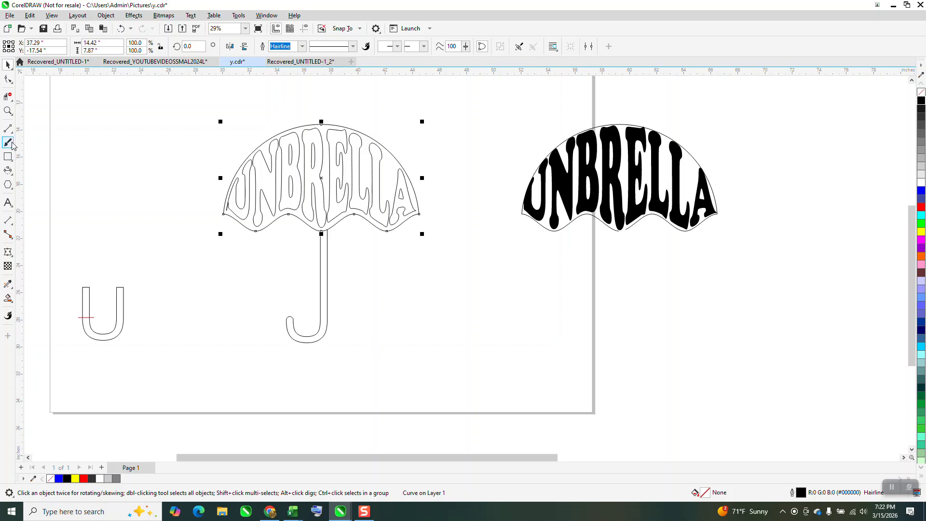
{"action": "left_click_drag", "start_coordinate": [315, 209], "coordinate": [328, 235]}
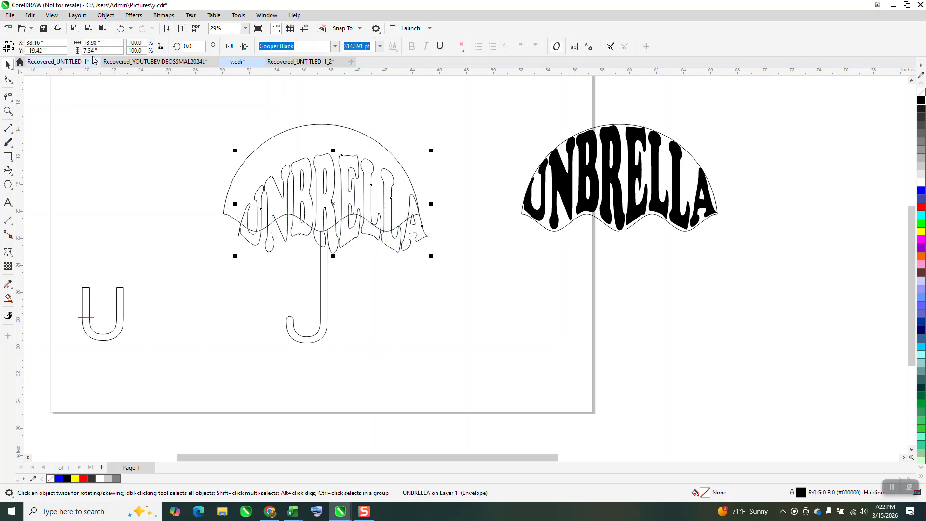
{"action": "left_click", "coordinate": [121, 28]}
{"action": "left_click_drag", "start_coordinate": [306, 207], "coordinate": [361, 253]}
{"action": "left_click", "coordinate": [7, 96]}
{"action": "scroll", "coordinate": [337, 231], "scroll_direction": "down", "scroll_amount": 6}
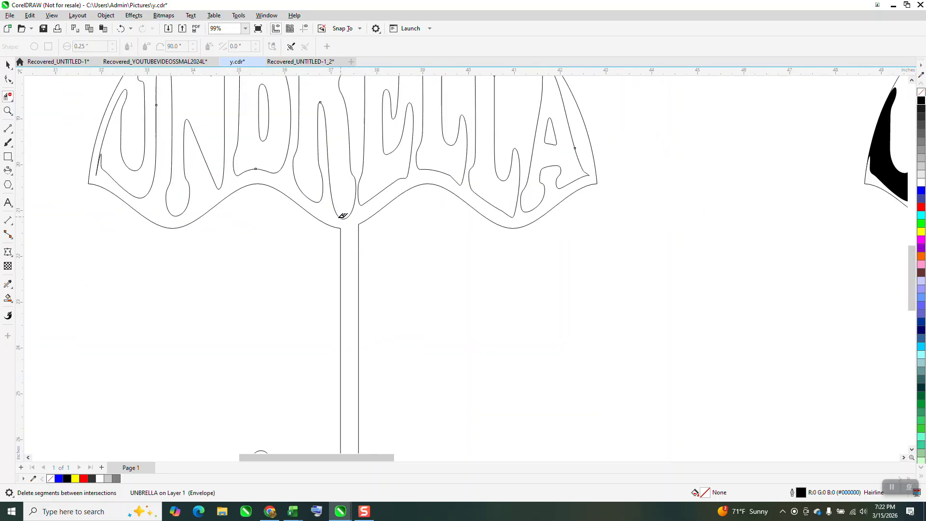
- Fill the canopy background, the handle and the counters of the B, R and A with black using Smart Fill
{"action": "left_click", "coordinate": [11, 301]}
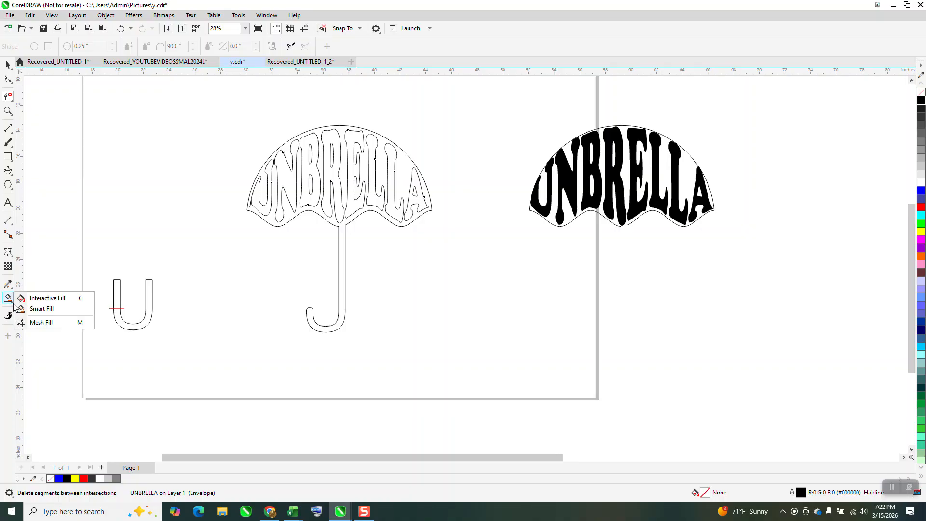
{"action": "left_click", "coordinate": [58, 309]}
{"action": "left_click", "coordinate": [109, 46]}
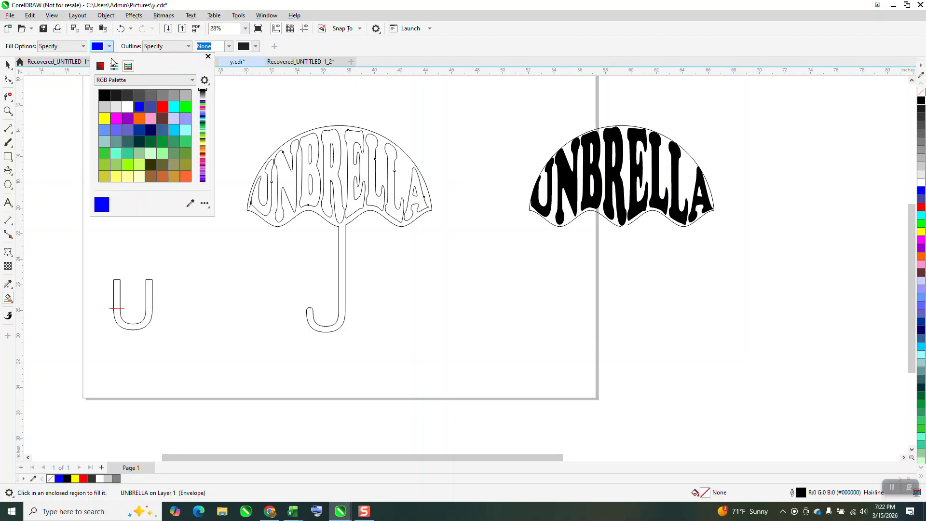
{"action": "left_click", "coordinate": [104, 95]}
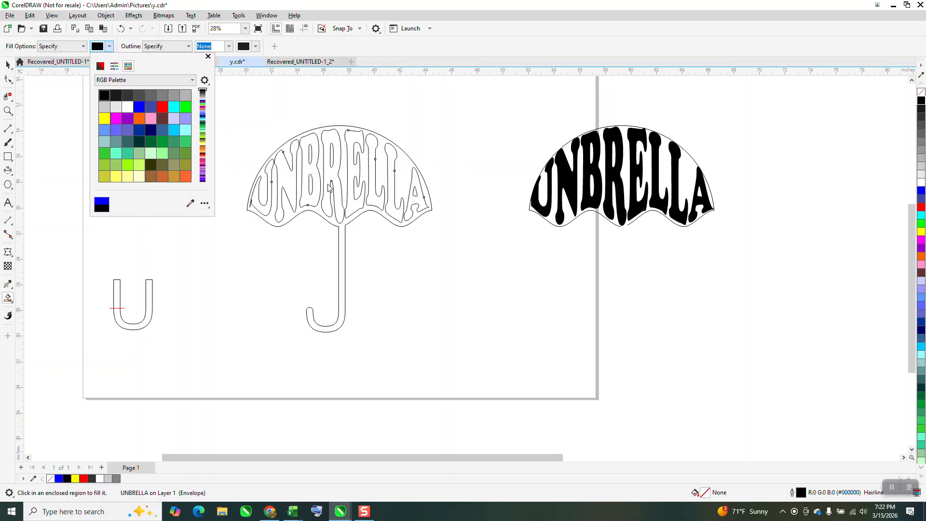
{"action": "left_click", "coordinate": [345, 223]}
{"action": "left_click", "coordinate": [344, 222]}
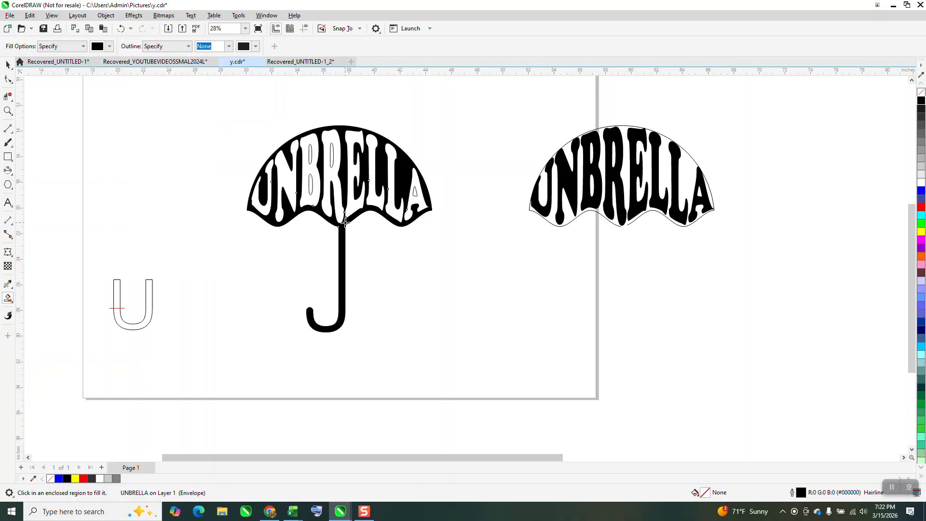
{"action": "left_click", "coordinate": [312, 185]}
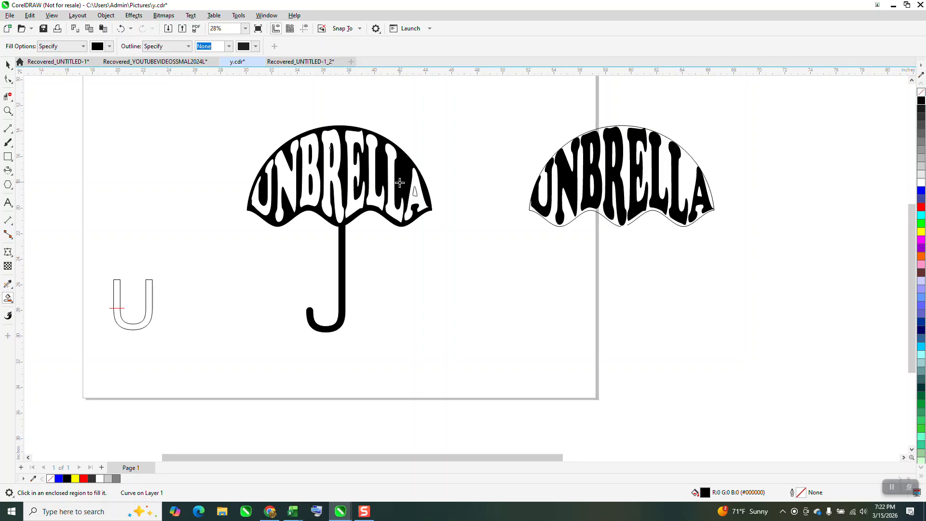
{"action": "left_click", "coordinate": [415, 191]}
- Select all parts of the filled umbrella, remove their outlines and group them
{"action": "left_click", "coordinate": [6, 63]}
{"action": "left_click_drag", "start_coordinate": [473, 337], "coordinate": [473, 338]}
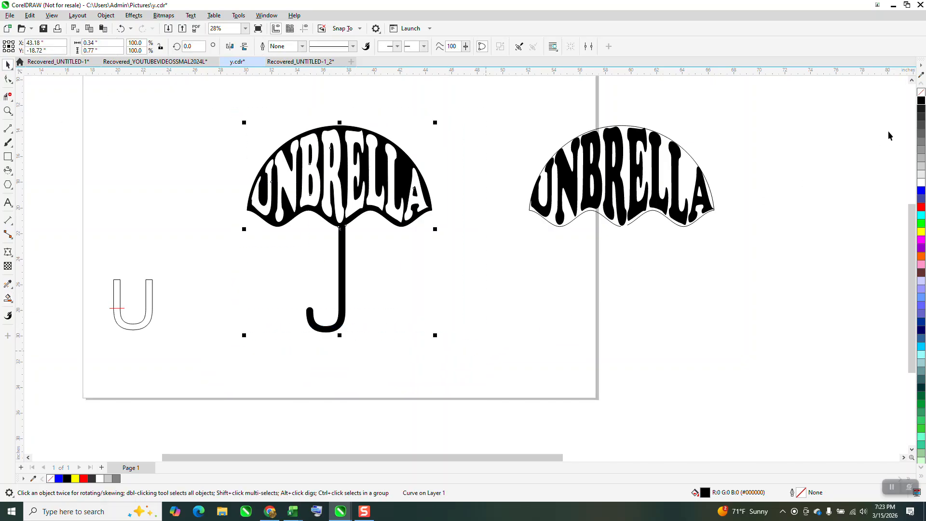
{"action": "right_click", "coordinate": [921, 96]}
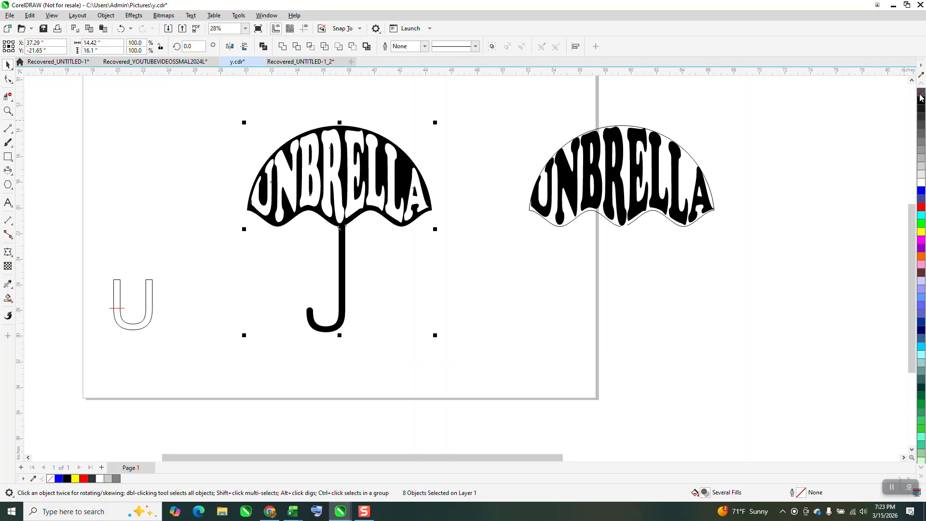
{"action": "left_click", "coordinate": [107, 16]}
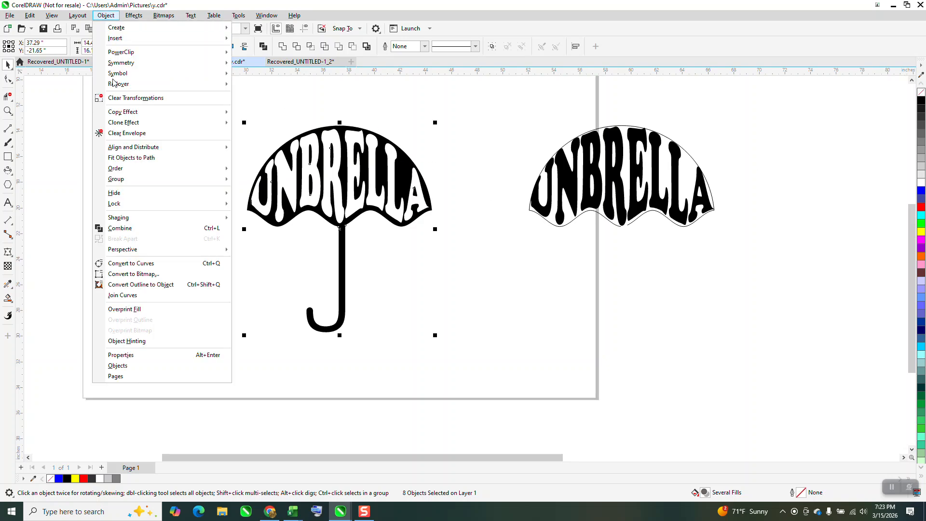
{"action": "mouse_move", "coordinate": [140, 182]}
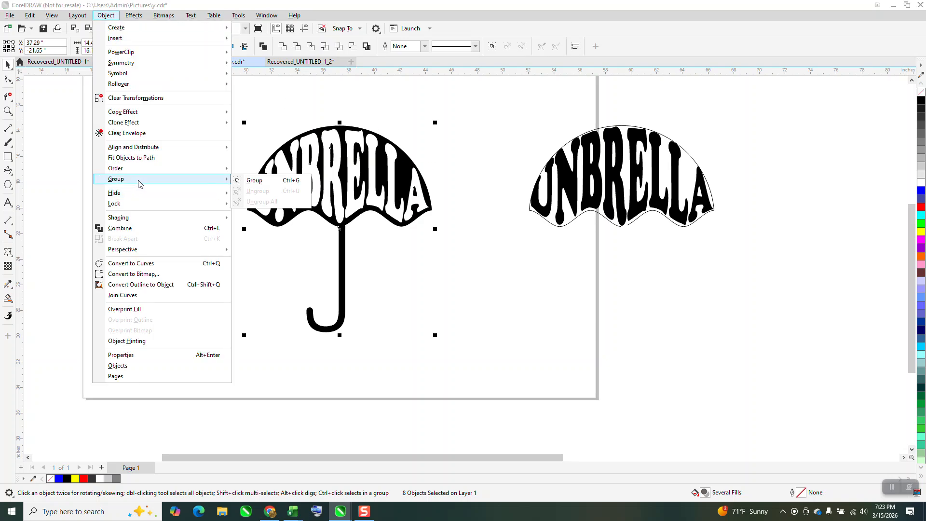
{"action": "left_click", "coordinate": [263, 182]}
- Delete the spare canopy with its text on the right, and the leftover U outline with its cutting line
{"action": "left_click_drag", "start_coordinate": [506, 110], "coordinate": [683, 221]}
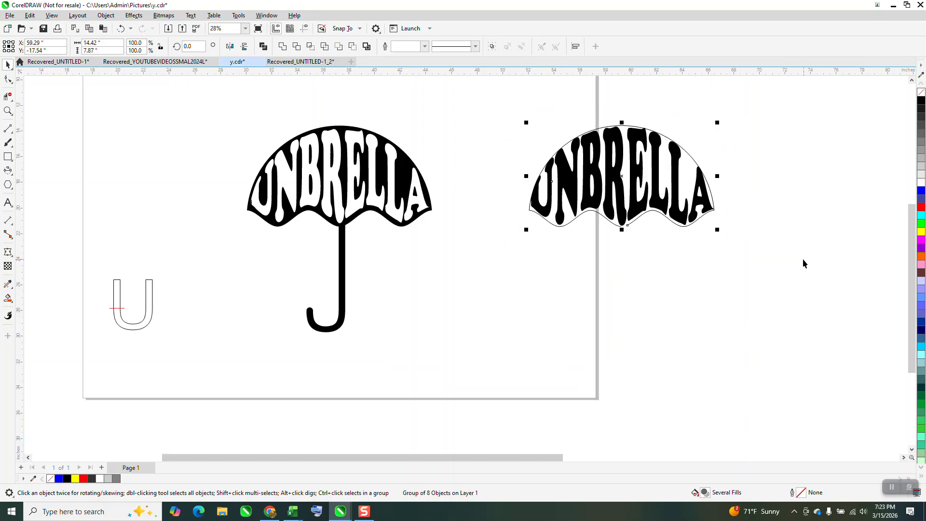
{"action": "key", "text": "XF86Calculator"}
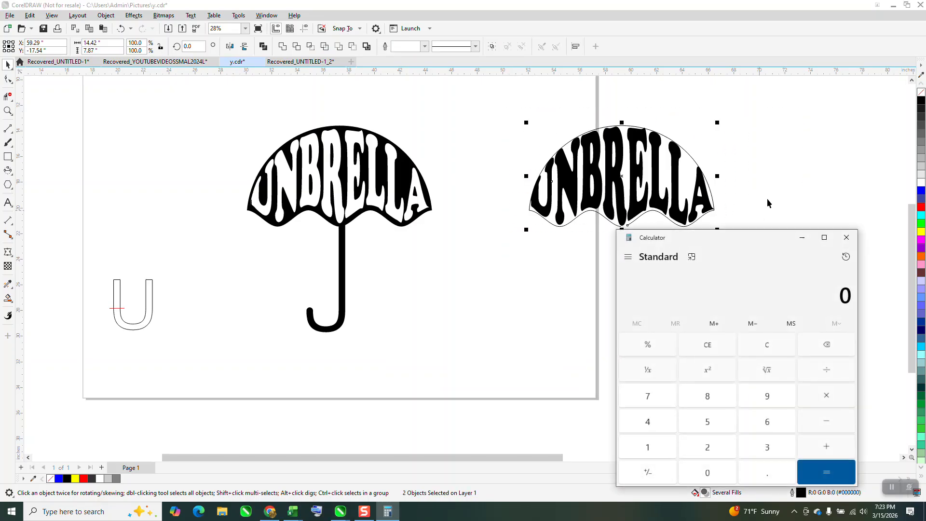
{"action": "left_click", "coordinate": [846, 238]}
{"action": "key", "text": "Delete"}
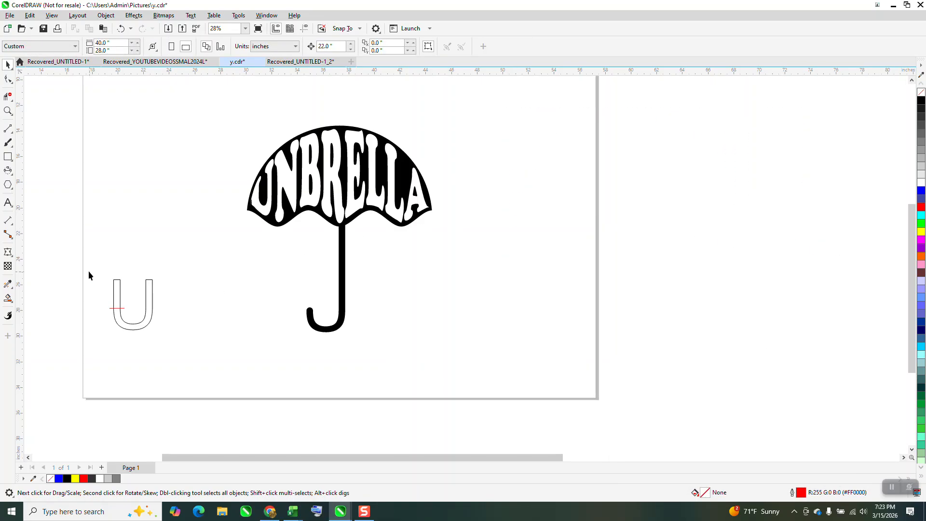
- Skew a copy of the grouped umbrella horizontally so its canopy leans to the right, keeping the upright original
{"action": "left_click", "coordinate": [333, 204]}
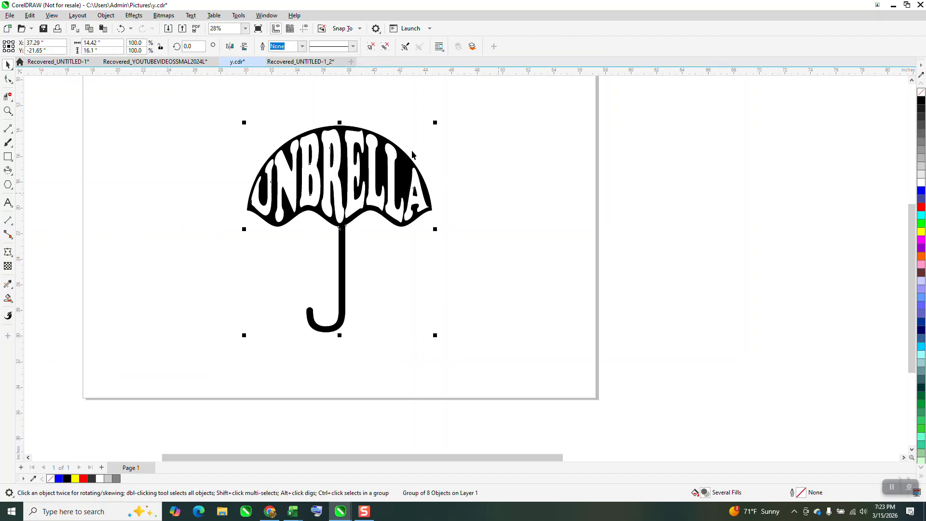
{"action": "left_click", "coordinate": [342, 194]}
{"action": "left_click_drag", "start_coordinate": [340, 123], "coordinate": [443, 127]}
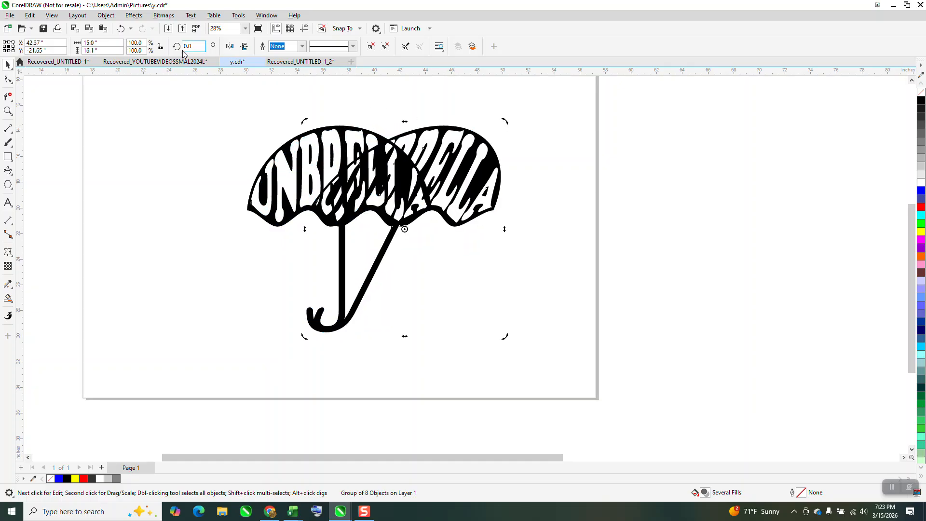
- Send the skewed umbrella copy to the back of the page and give it no fill and a black outline
{"action": "left_click", "coordinate": [111, 18]}
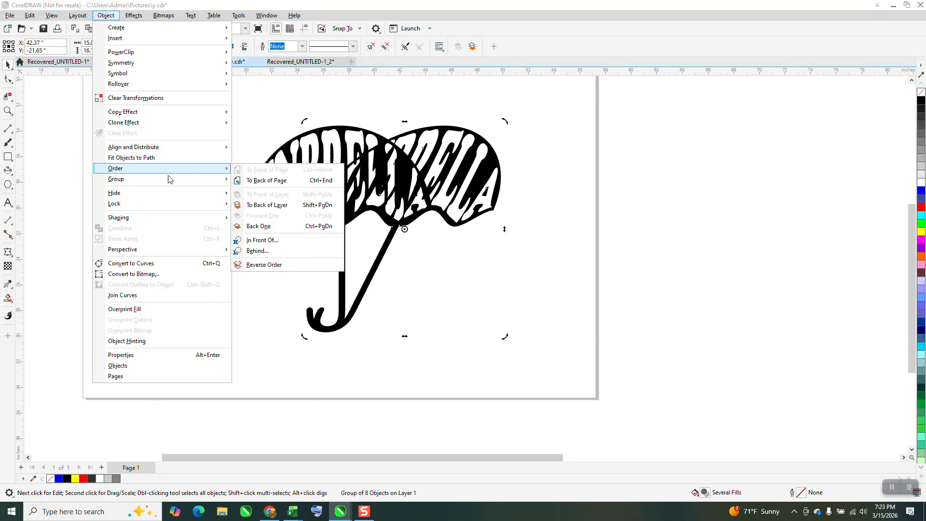
{"action": "left_click", "coordinate": [266, 180]}
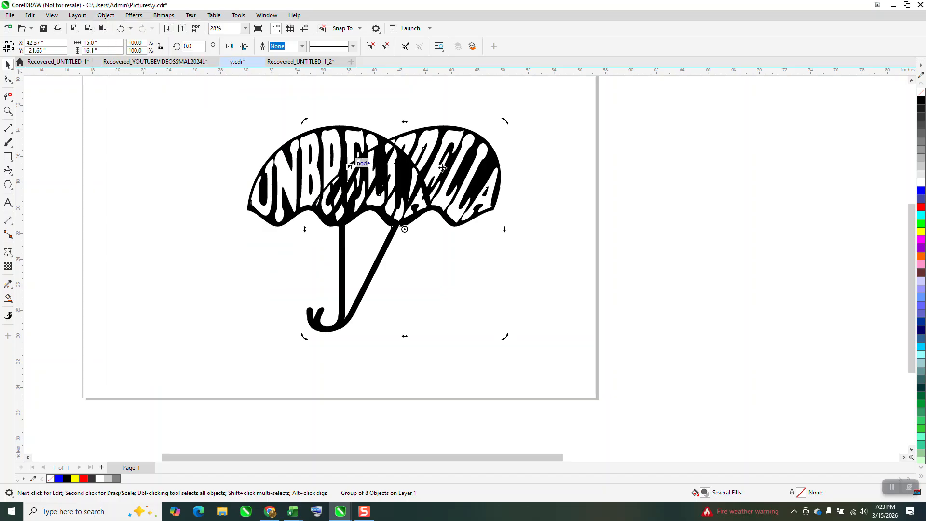
{"action": "left_click", "coordinate": [921, 94]}
{"action": "right_click", "coordinate": [921, 102]}
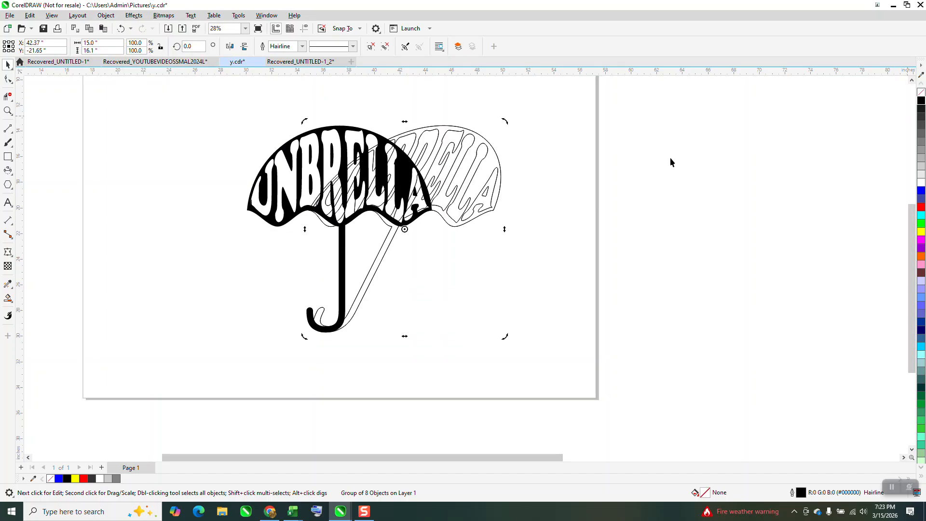
- Smart Fill the exposed canopy area of the skewed umbrella with light gray (RGB 204, 204, 204) and no outline
{"action": "left_click", "coordinate": [8, 110]}
{"action": "left_click_drag", "start_coordinate": [274, 127], "coordinate": [585, 270]}
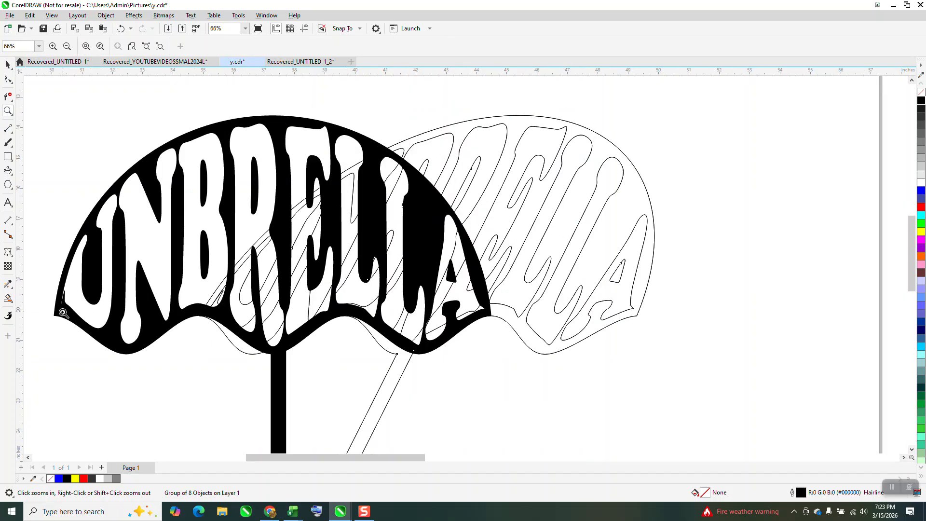
{"action": "left_click", "coordinate": [8, 298]}
{"action": "left_click", "coordinate": [109, 46]}
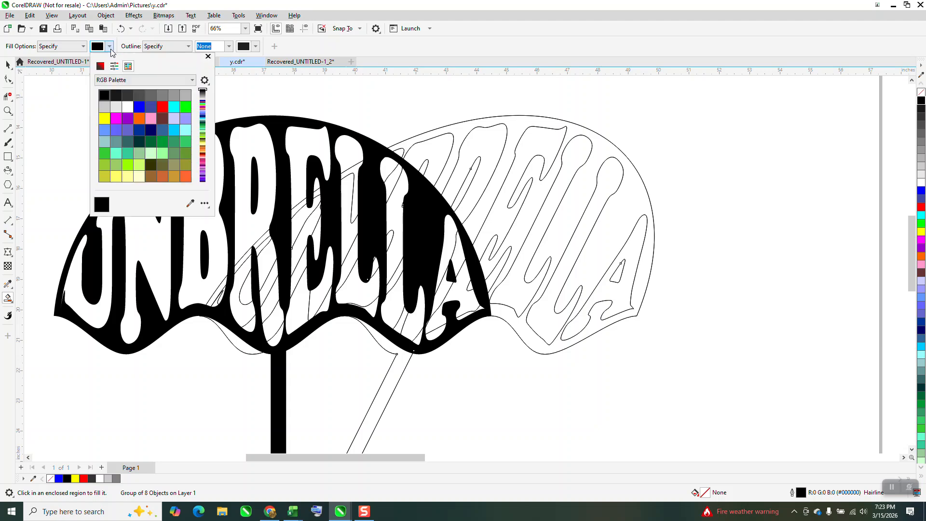
{"action": "left_click", "coordinate": [105, 106]}
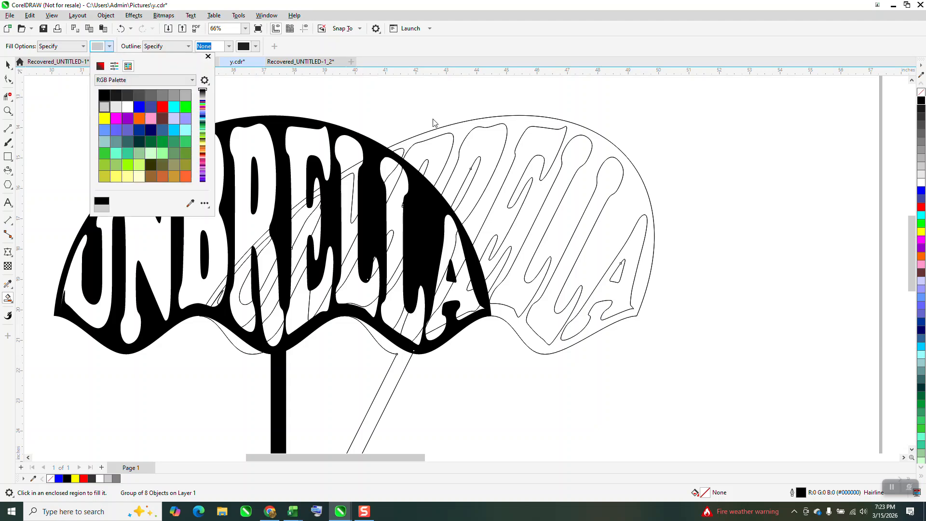
{"action": "left_click", "coordinate": [463, 130]}
{"action": "left_click", "coordinate": [461, 129]}
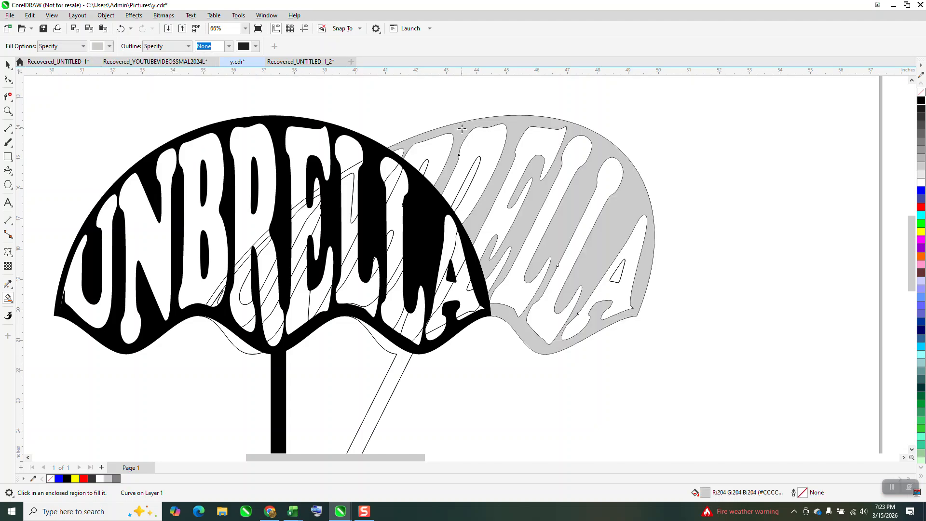
- Smart Fill the exposed letter counters and the handle parts of the skewed umbrella with the same light gray
{"action": "left_click", "coordinate": [470, 183]}
{"action": "left_click", "coordinate": [422, 168]}
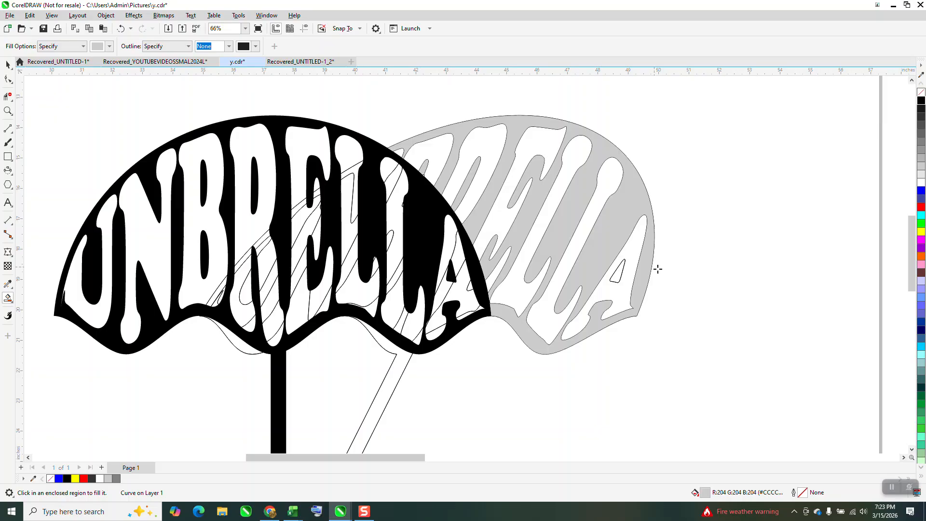
{"action": "left_click", "coordinate": [620, 274]}
{"action": "left_click", "coordinate": [403, 364]}
{"action": "scroll", "coordinate": [338, 333], "scroll_direction": "down", "scroll_amount": 3}
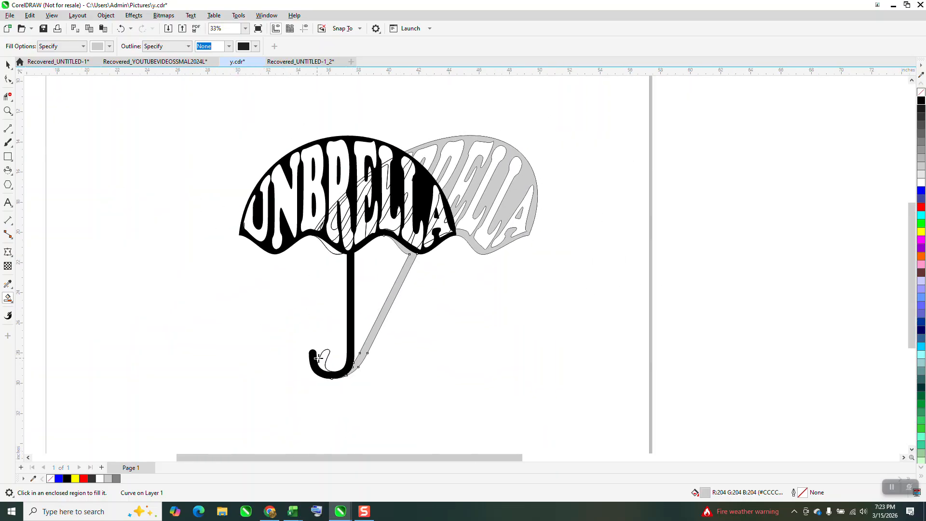
{"action": "left_click", "coordinate": [321, 358]}
- Move the upright black umbrella 22 inches to the left, clear of the skewed copy
{"action": "left_click", "coordinate": [8, 64]}
{"action": "left_click", "coordinate": [298, 144]}
{"action": "left_click", "coordinate": [330, 145]}
{"action": "key", "text": "Left"}
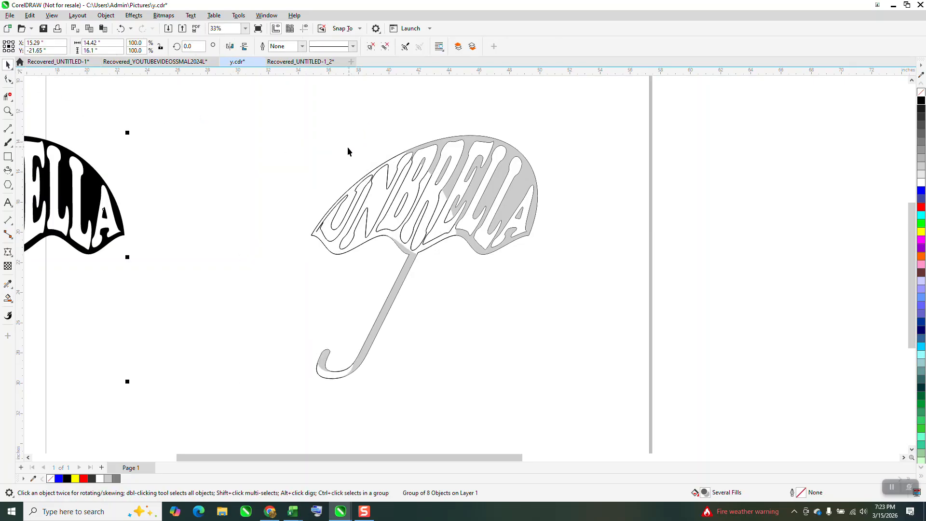
- Select the skewed umbrella outline with all its gray fills, remove the outlines and group the objects
{"action": "scroll", "coordinate": [348, 150], "scroll_direction": "down", "scroll_amount": 2}
{"action": "left_click_drag", "start_coordinate": [555, 336], "coordinate": [556, 337]}
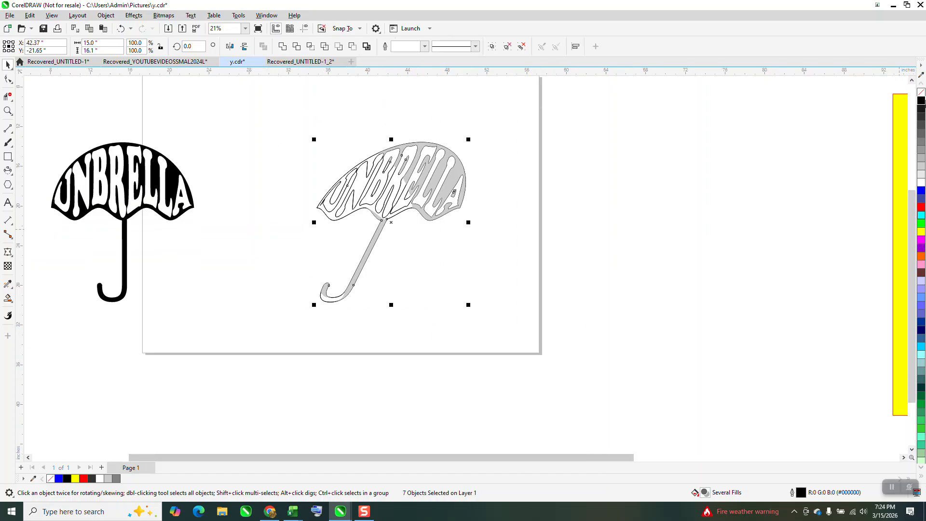
{"action": "right_click", "coordinate": [921, 93]}
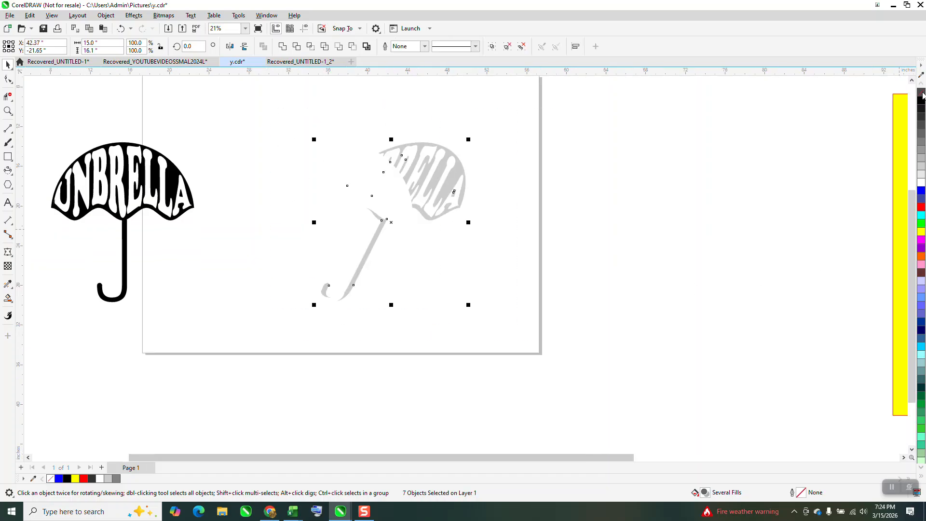
{"action": "left_click", "coordinate": [110, 16]}
{"action": "mouse_move", "coordinate": [144, 179]}
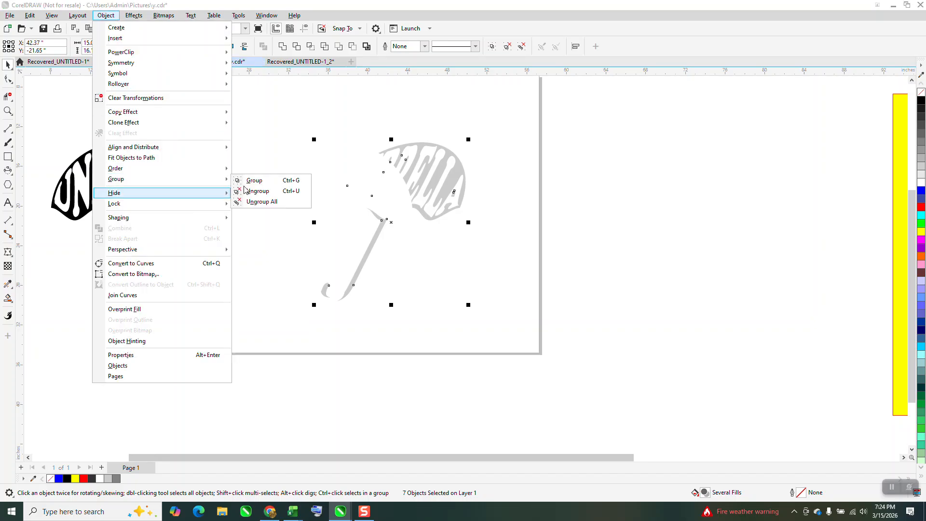
{"action": "left_click", "coordinate": [259, 183]}
- Move the upright black umbrella back to its place in front of the gray skewed umbrella
{"action": "left_click", "coordinate": [193, 192]}
{"action": "left_click_drag", "start_coordinate": [193, 192], "coordinate": [412, 192]}
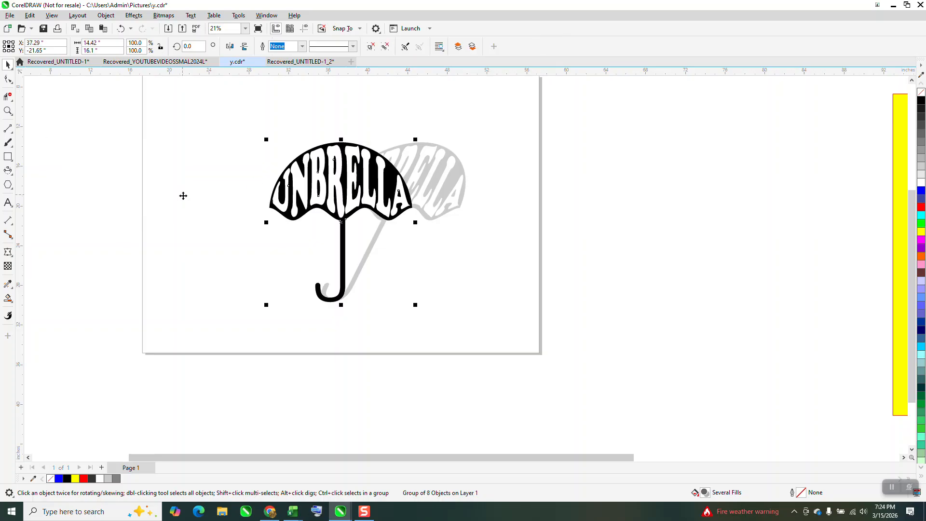
{"action": "left_click", "coordinate": [524, 179]}
- Apply a Gaussian Blur to the grouped gray umbrella shadow
{"action": "left_click", "coordinate": [457, 178]}
{"action": "left_click", "coordinate": [135, 16]}
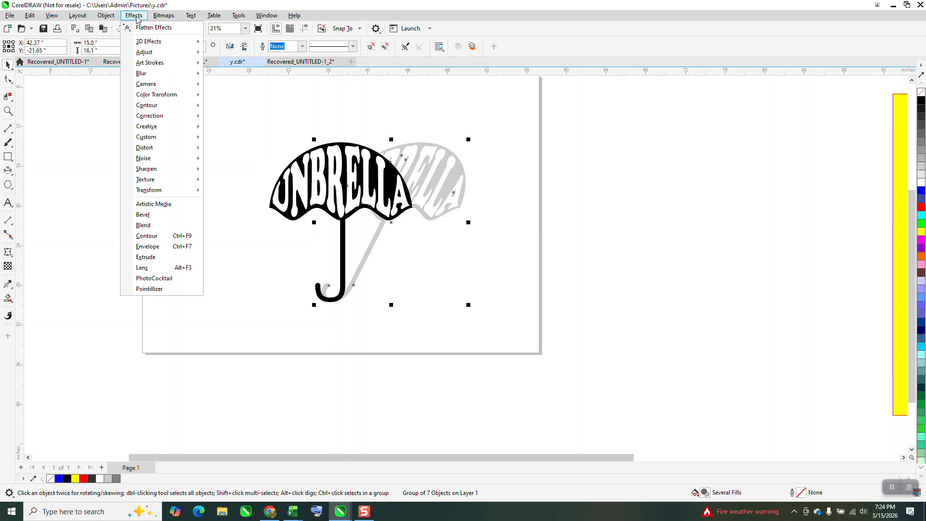
{"action": "mouse_move", "coordinate": [156, 80]}
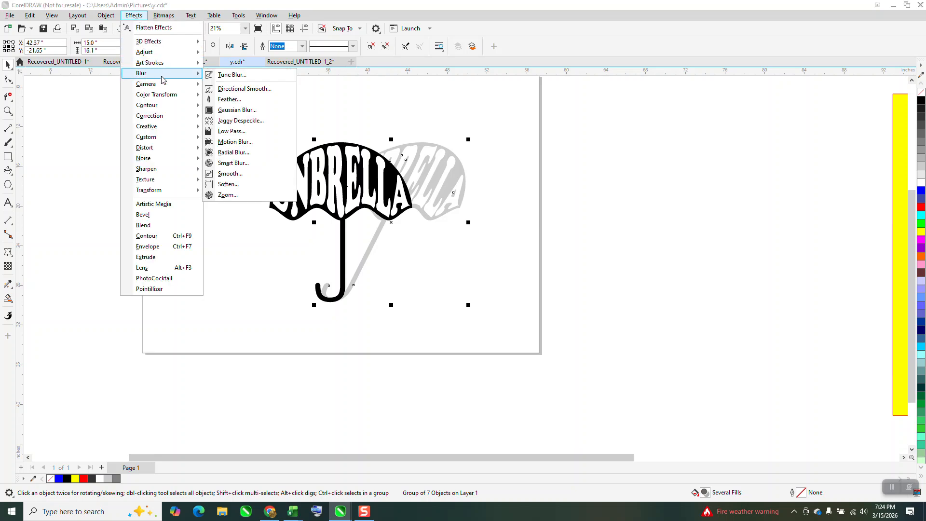
{"action": "left_click", "coordinate": [250, 109]}
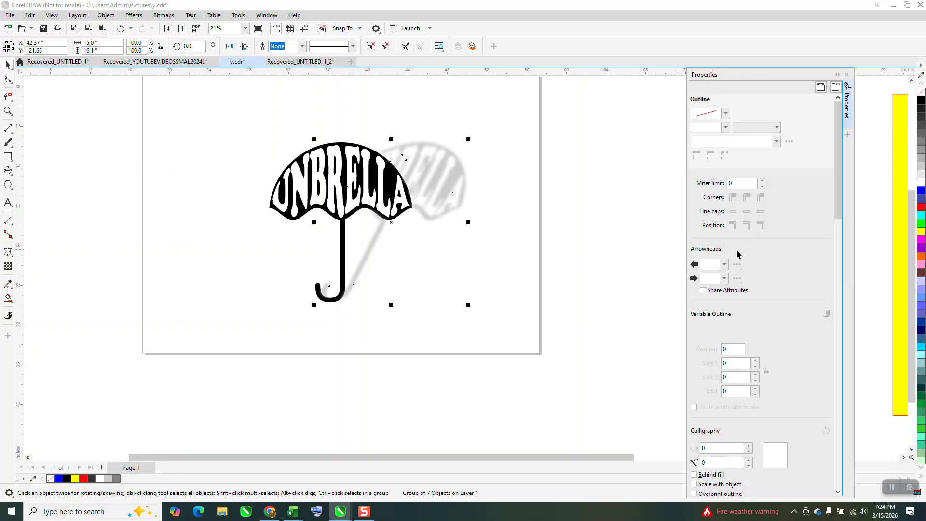
{"action": "left_click", "coordinate": [847, 75]}
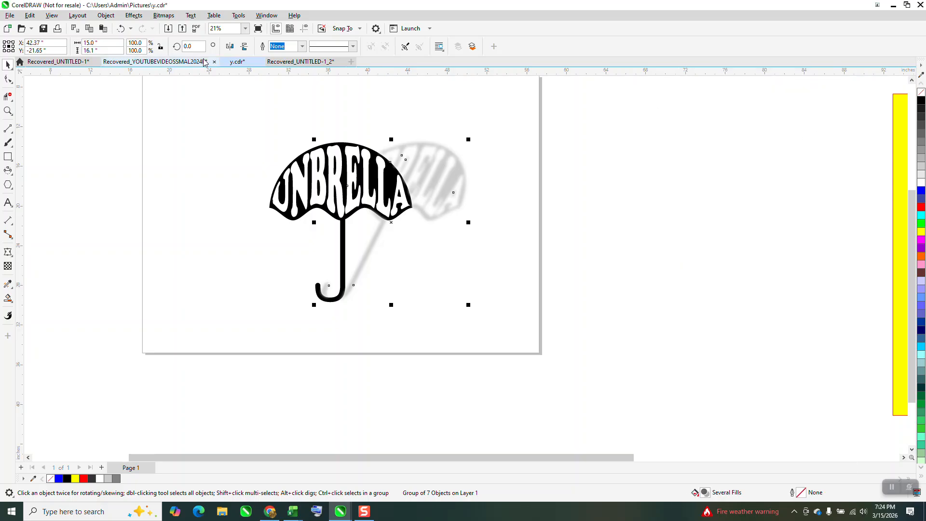
- Increase the Gaussian Blur radius on the gray umbrella shadow to soften it further
{"action": "left_click", "coordinate": [133, 16]}
{"action": "mouse_move", "coordinate": [139, 76]}
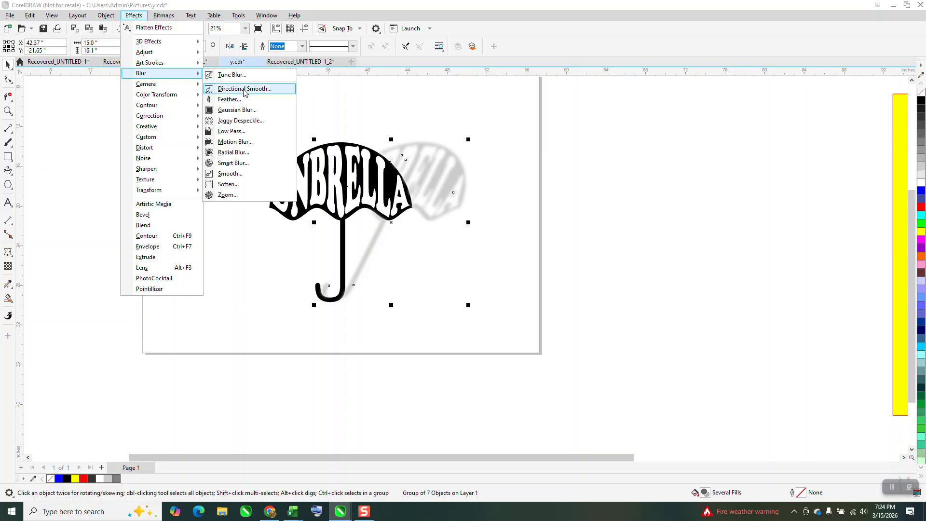
{"action": "left_click", "coordinate": [229, 111]}
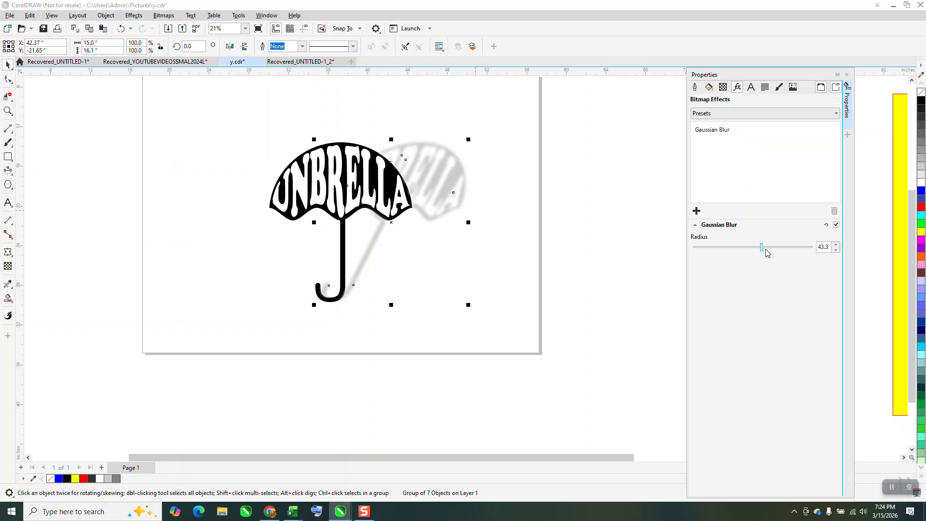
{"action": "left_click_drag", "start_coordinate": [763, 252], "coordinate": [773, 253]}
{"action": "left_click", "coordinate": [846, 75]}
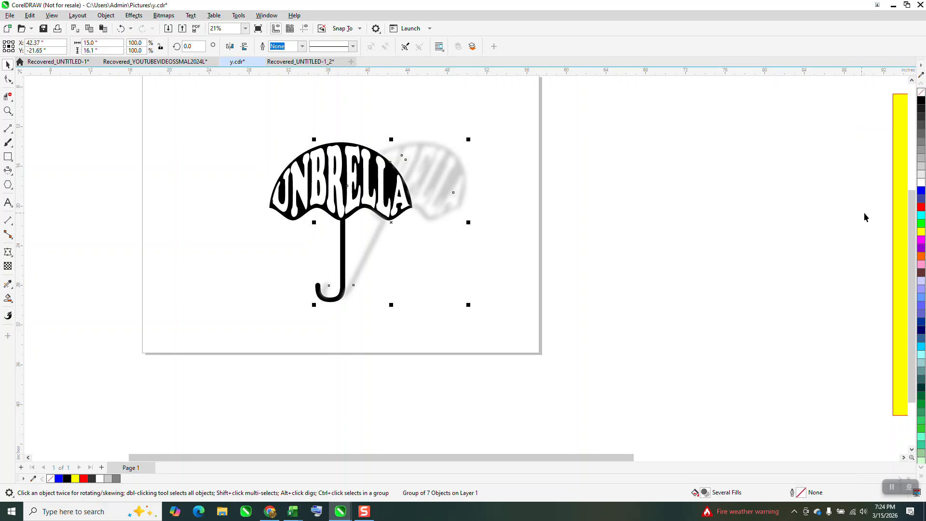
- Move the yellow rectangle with the red outline behind the umbrella and its shadow as a background
{"action": "left_click_drag", "start_coordinate": [899, 215], "coordinate": [231, 198]}
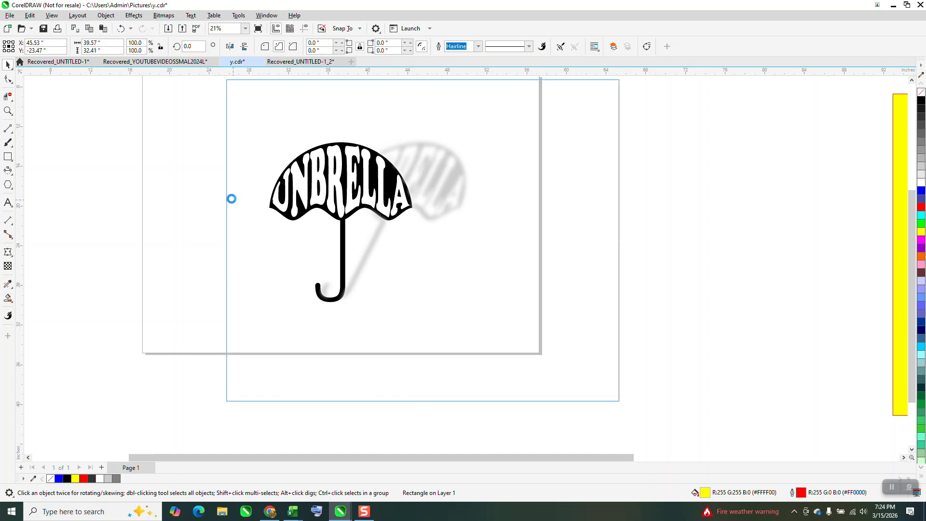
{"action": "left_click_drag", "start_coordinate": [231, 198], "coordinate": [232, 199]}
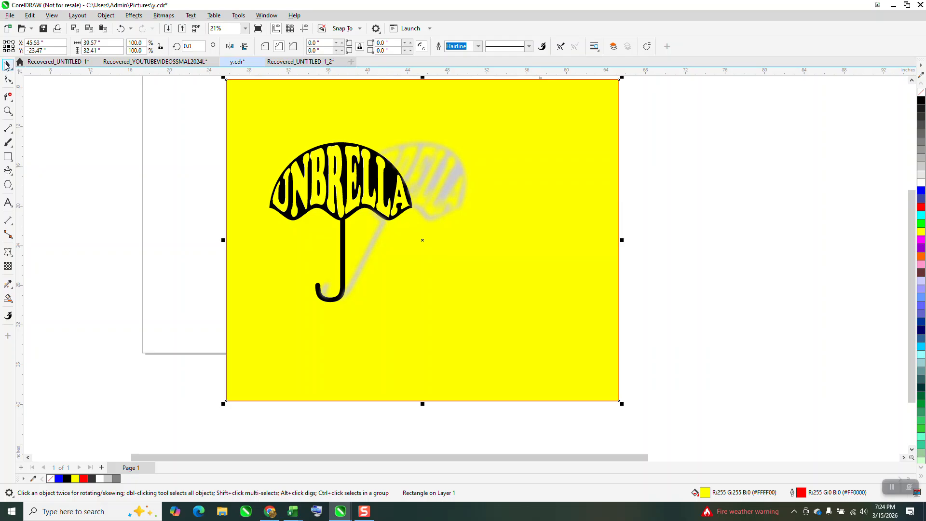
{"action": "left_click", "coordinate": [668, 201]}
- Give the blurred gray umbrella shadow a uniform transparency of 30
{"action": "left_click", "coordinate": [456, 181]}
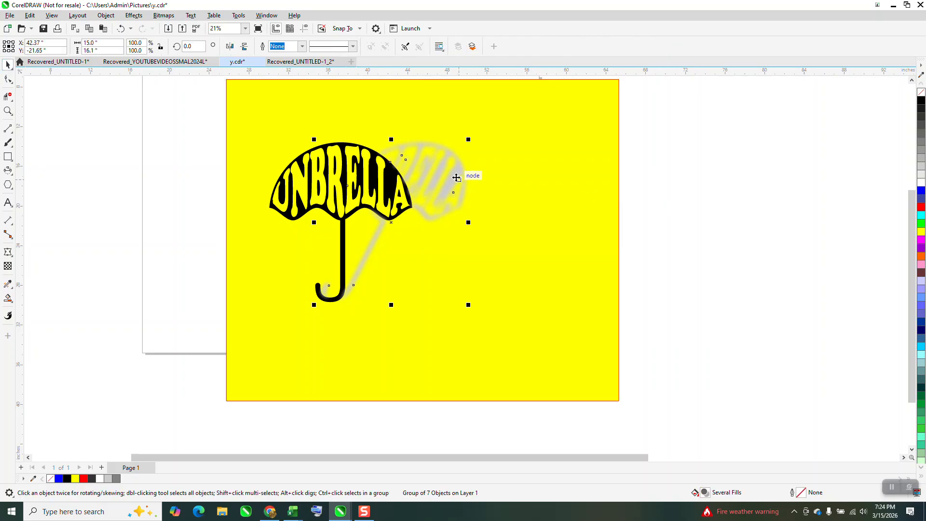
{"action": "left_click", "coordinate": [8, 266]}
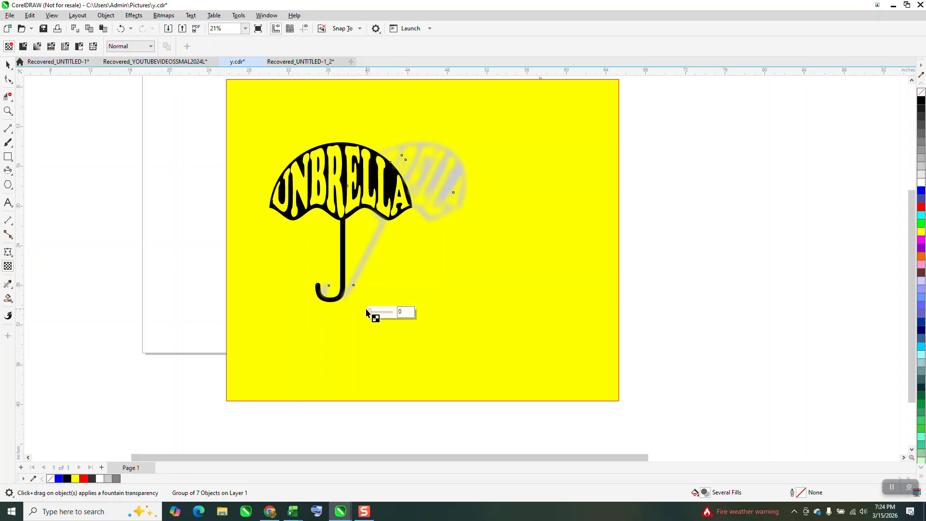
{"action": "left_click_drag", "start_coordinate": [370, 313], "coordinate": [377, 312]}
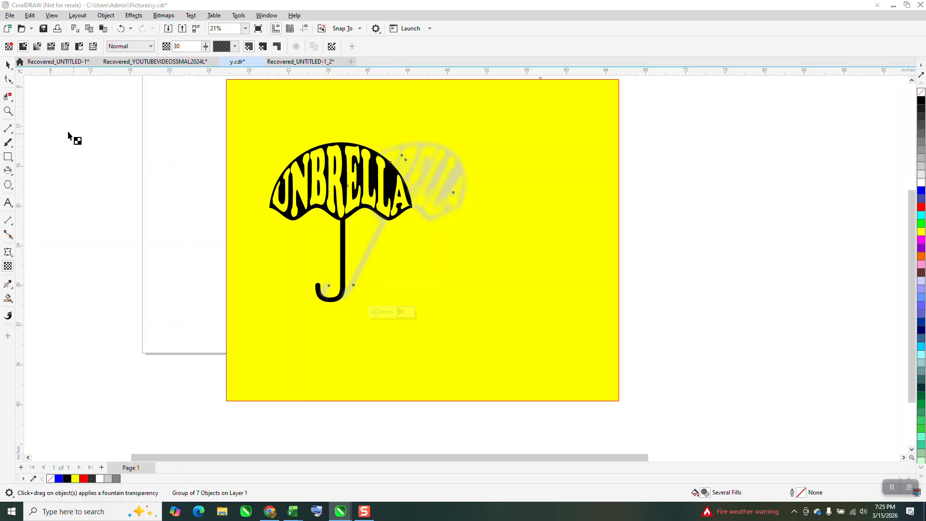
{"action": "left_click", "coordinate": [8, 65]}
{"action": "left_click", "coordinate": [174, 155]}
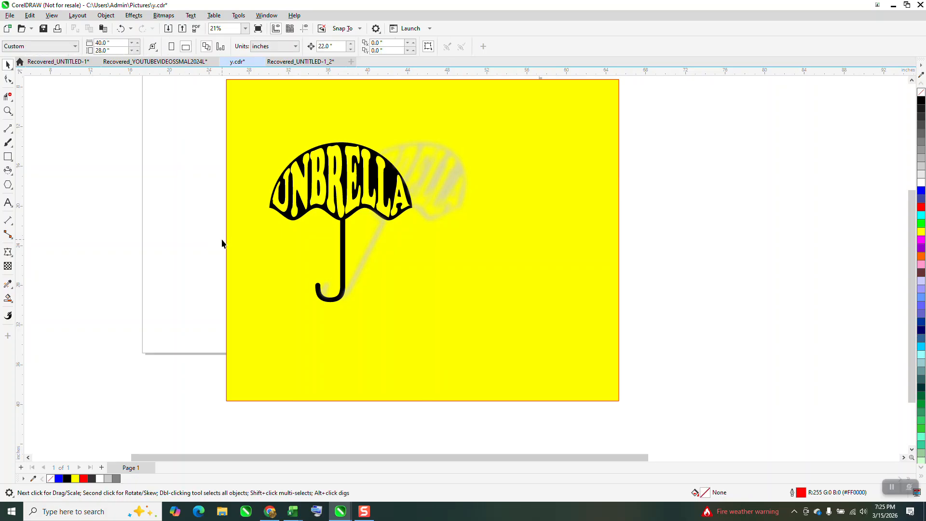
{"action": "scroll", "coordinate": [265, 279], "scroll_direction": "down", "scroll_amount": 2}
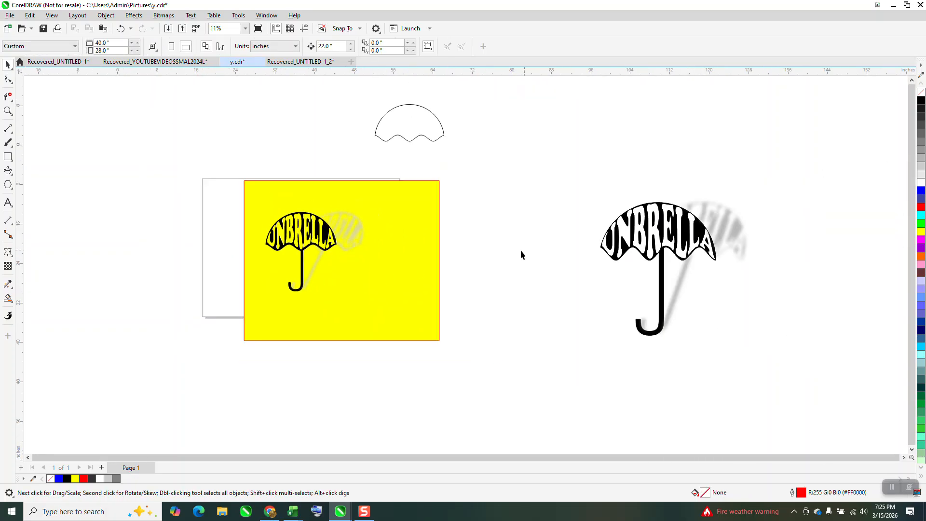
{"action": "left_click", "coordinate": [8, 111]}
{"action": "left_click_drag", "start_coordinate": [258, 197], "coordinate": [412, 311]}
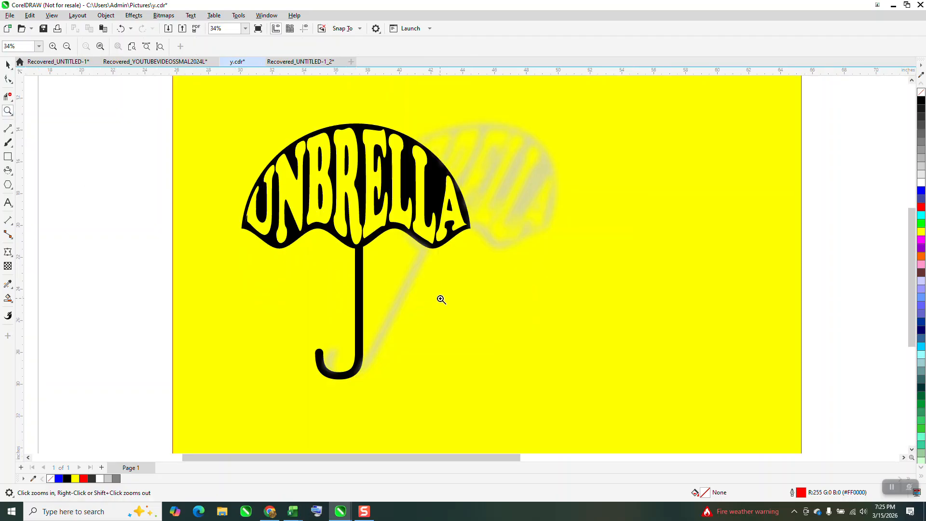